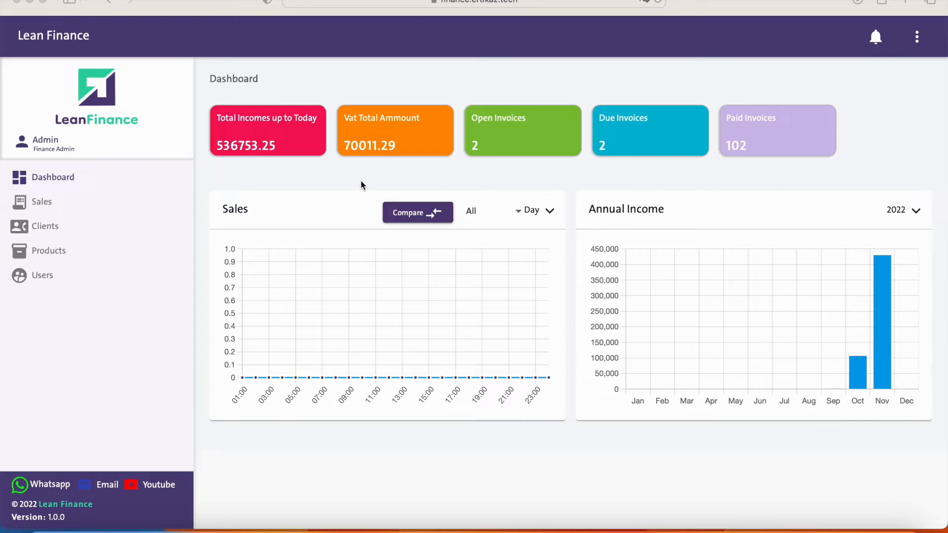
Start a new sales invoice and choose the second existing client in the list as the payer.
left_click(117, 206)
left_click(798, 117)
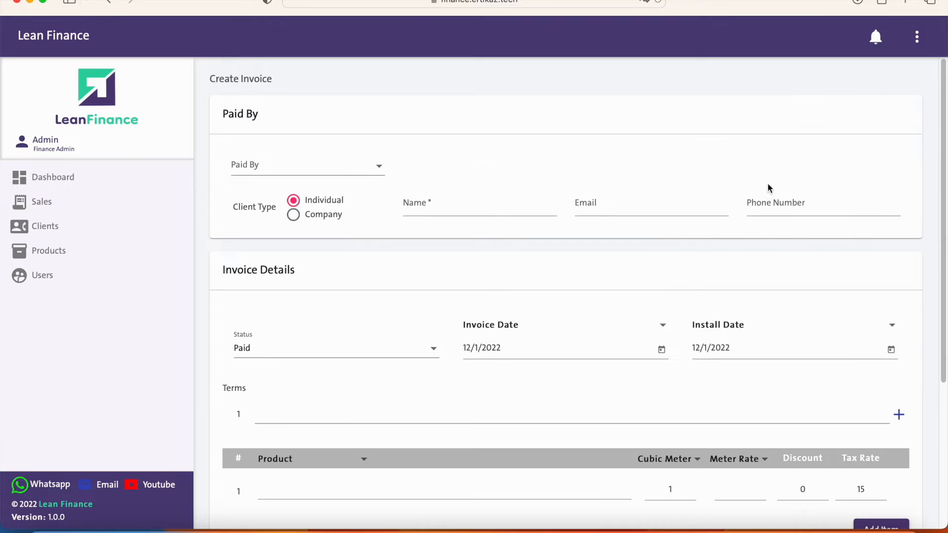
left_click(375, 175)
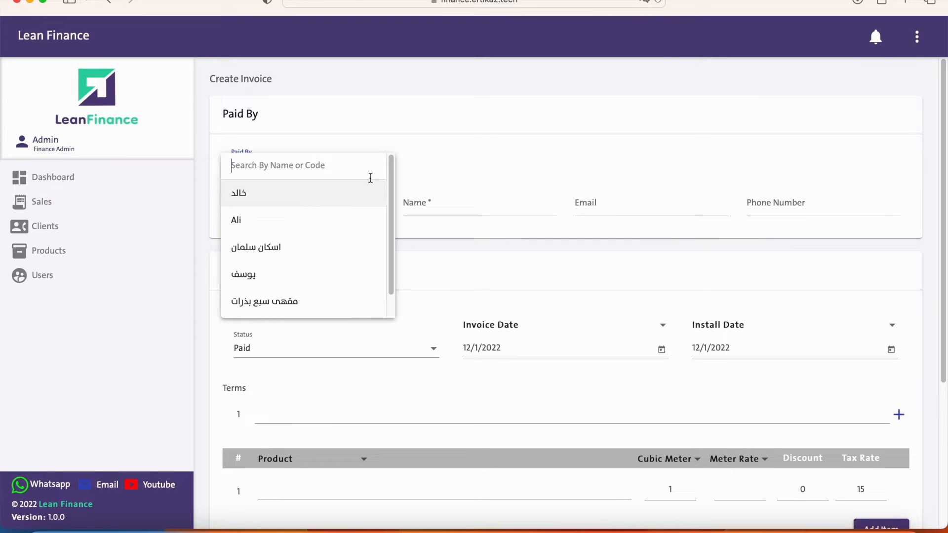
left_click(342, 225)
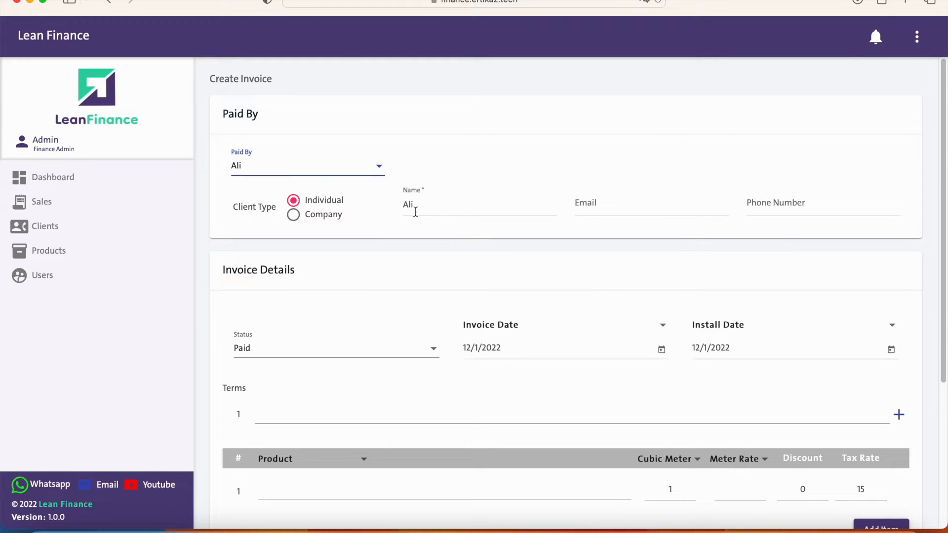
Set the client type to Company and fill in the client's VAT number.
left_click(323, 217)
left_click(751, 289)
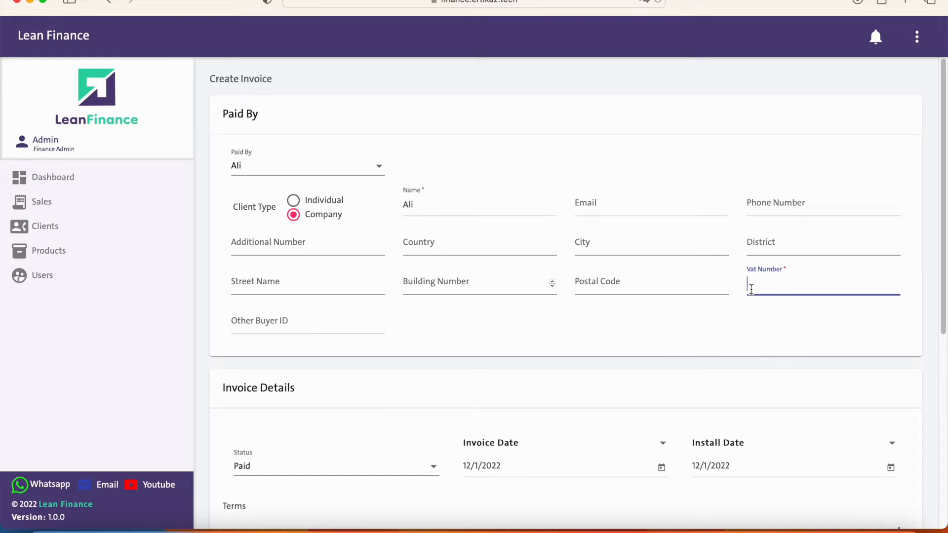
type("١٢٣")
key("BackSpace")
key("BackSpace")
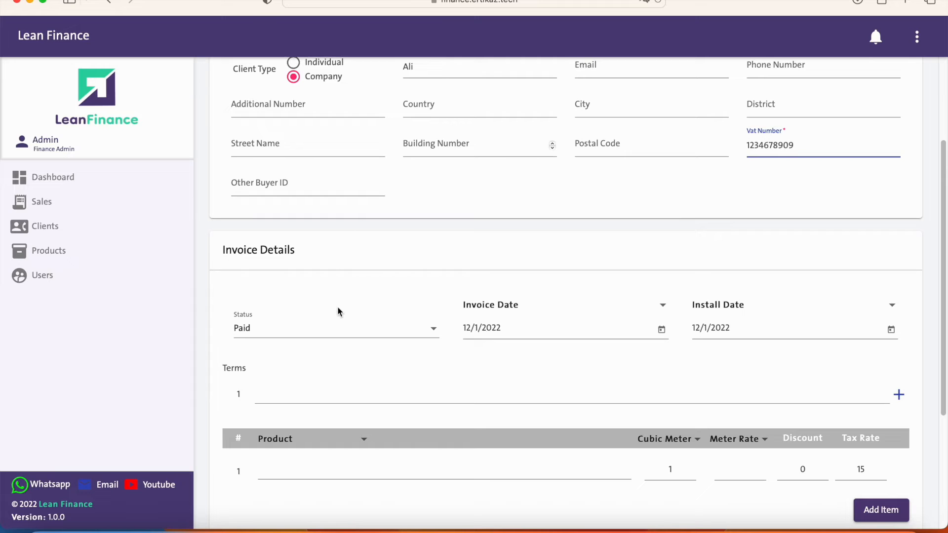
Keep the invoice status as Paid and enter the first term "Warranty is 3 months from the installation date".
left_click(275, 335)
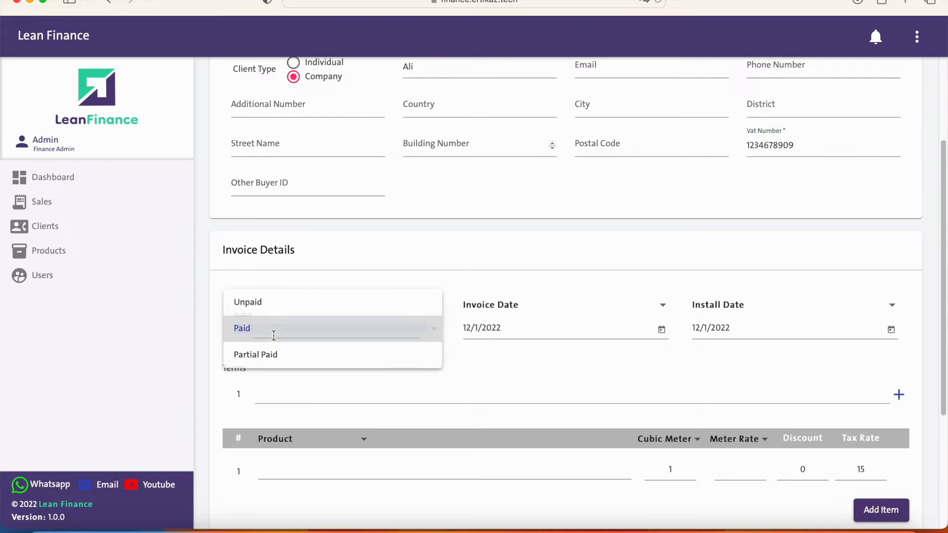
left_click(522, 392)
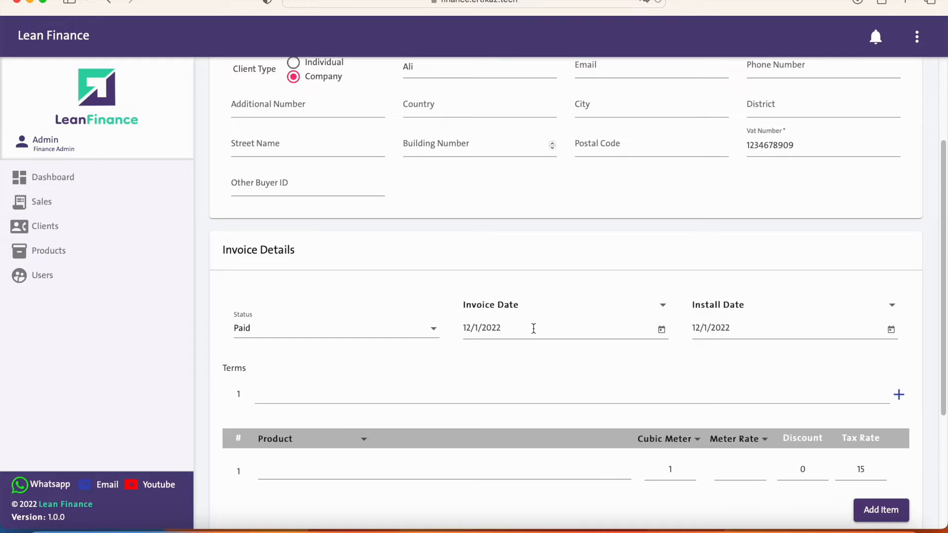
scroll(420, 376, "down", 2)
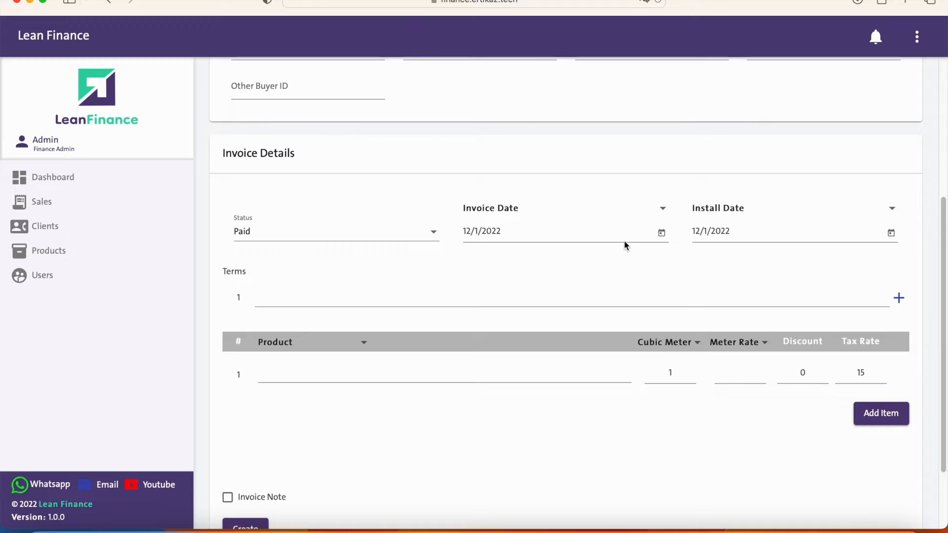
left_click(502, 295)
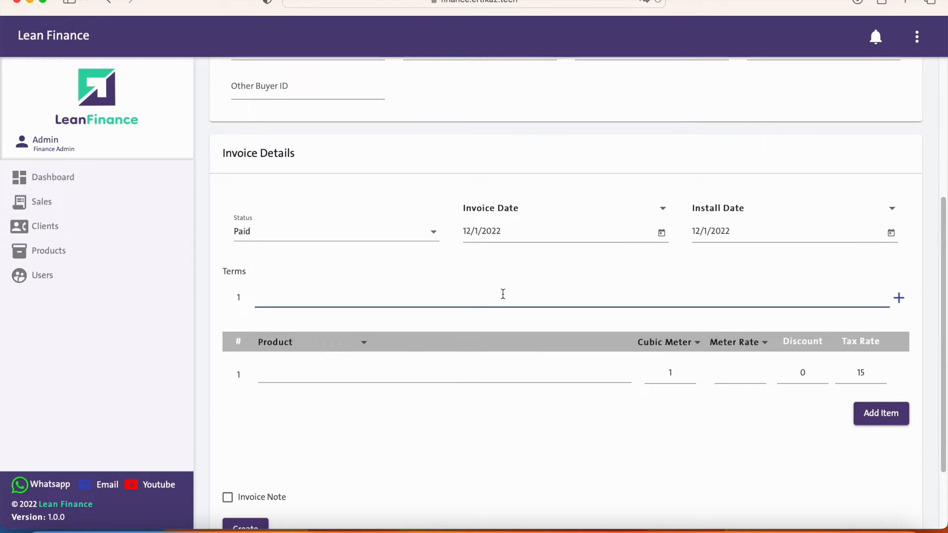
type("Warranty is 3 months from the installation date")
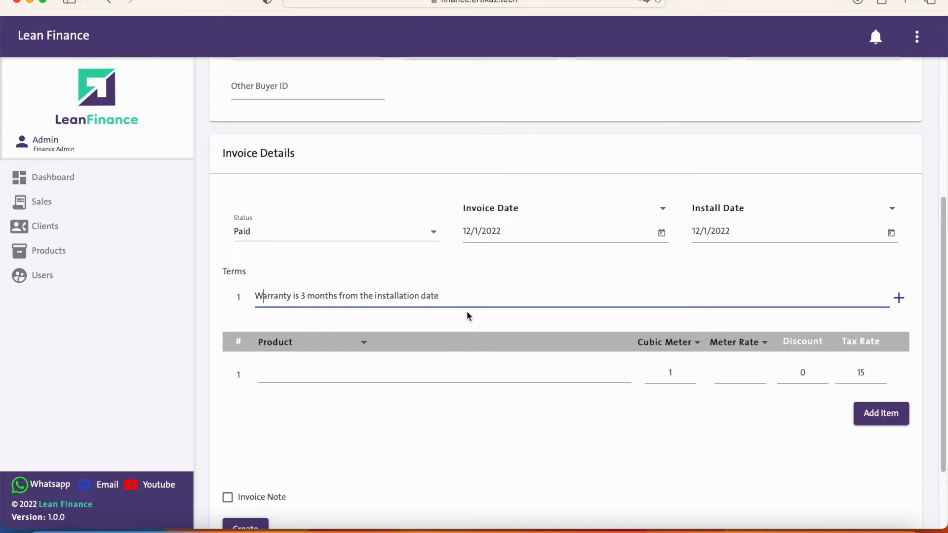
Label the item column as Service provided and enter "House exterior painting" as the first item.
left_click(361, 347)
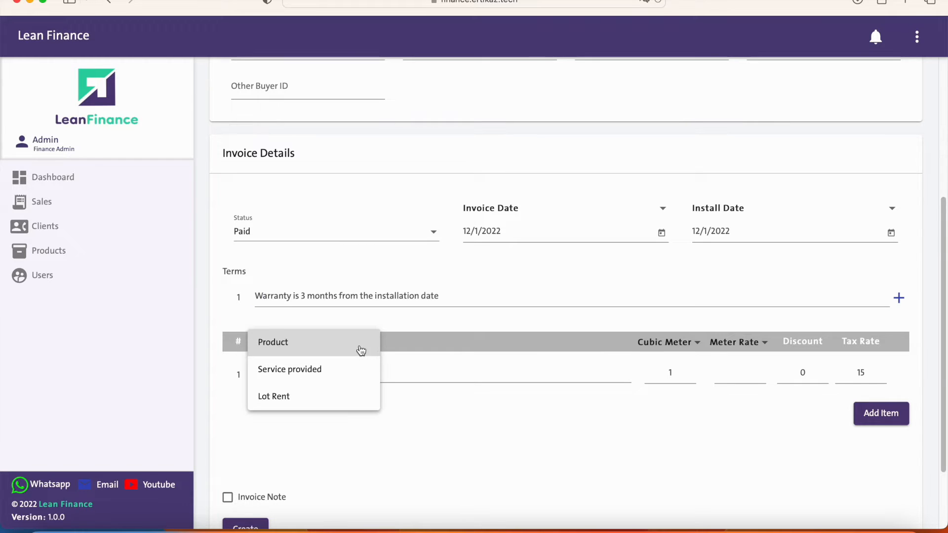
left_click(345, 378)
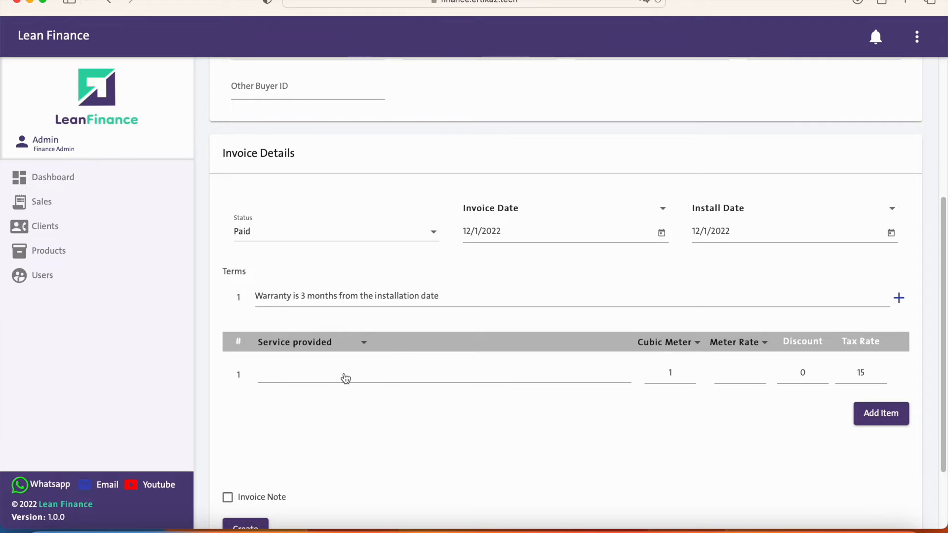
left_click(423, 378)
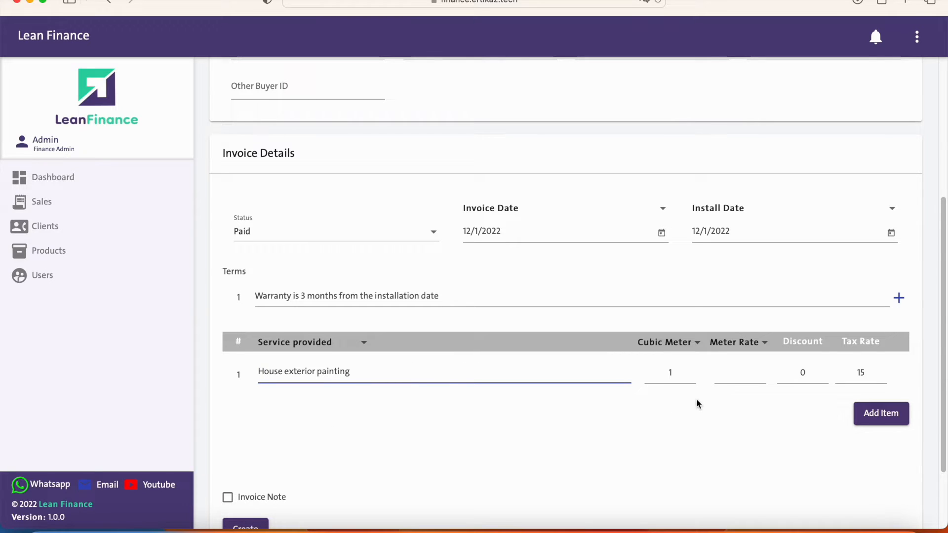
Use Cubic Meter as the quantity unit and set the first item's quantity to 30.
left_click(664, 342)
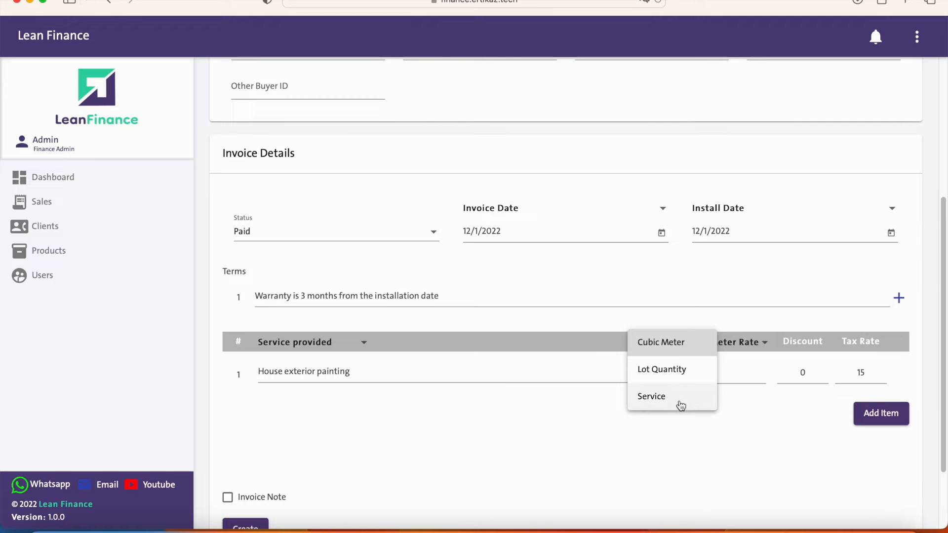
left_click(650, 396)
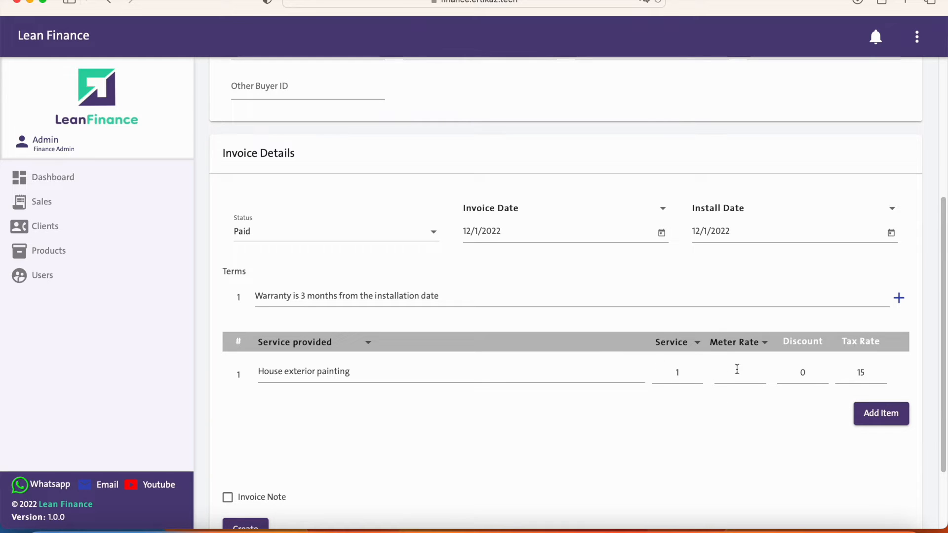
left_click(691, 344)
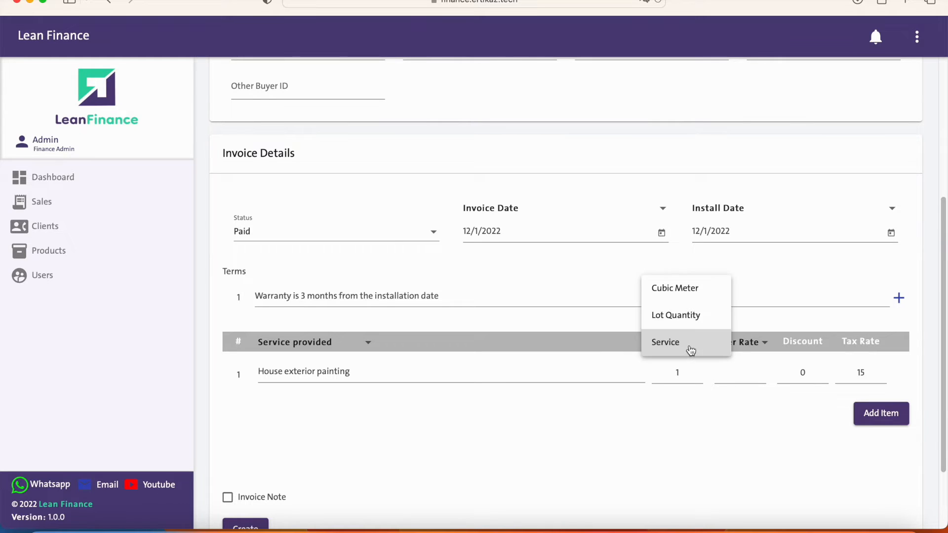
left_click(687, 286)
left_click_drag(683, 372, 641, 372)
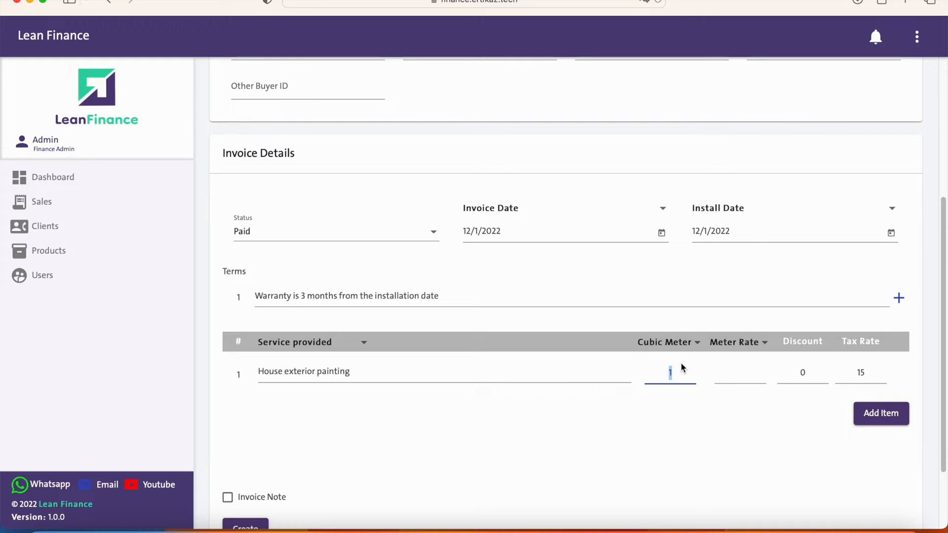
type("30")
Keep Meter Rate as the price type and set the first item's rate to 15.
left_click(736, 378)
left_click(748, 344)
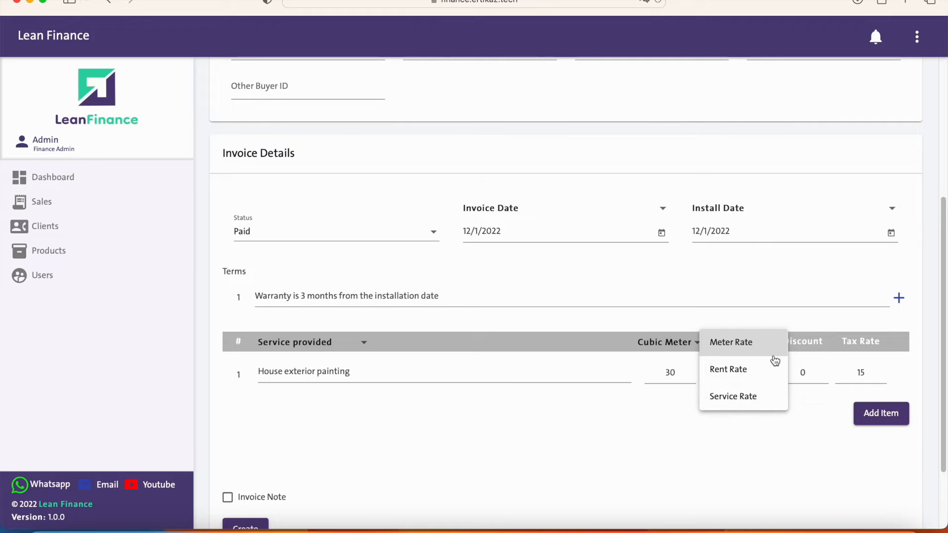
left_click(730, 342)
left_click(741, 376)
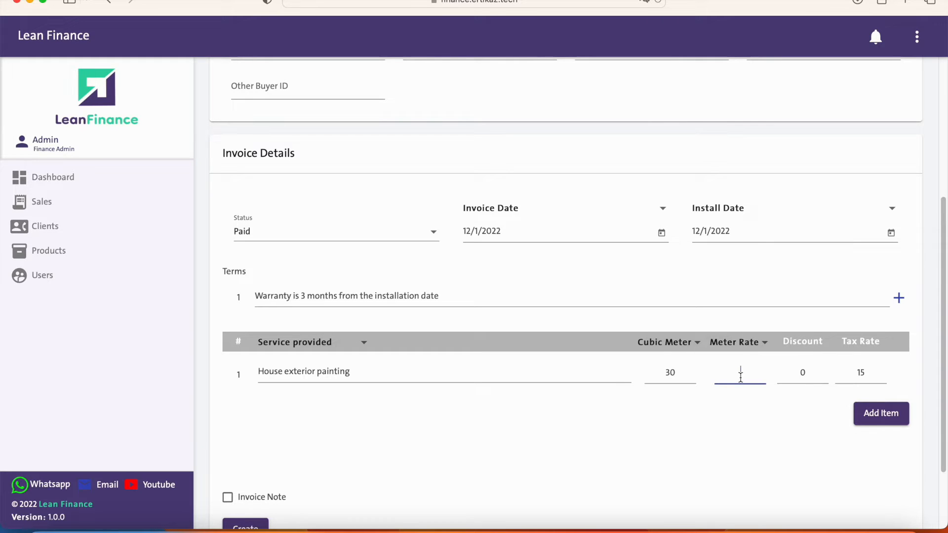
type("15")
Add a second item "Exterior Door Insulation" with a meter rate of 1500 and create the invoice.
left_click(880, 417)
left_click(439, 414)
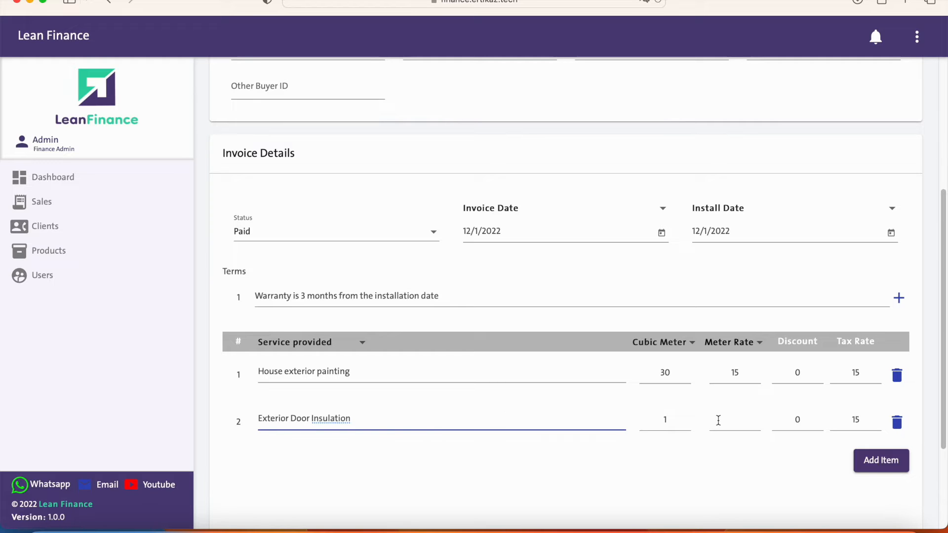
left_click(734, 419)
type("1500")
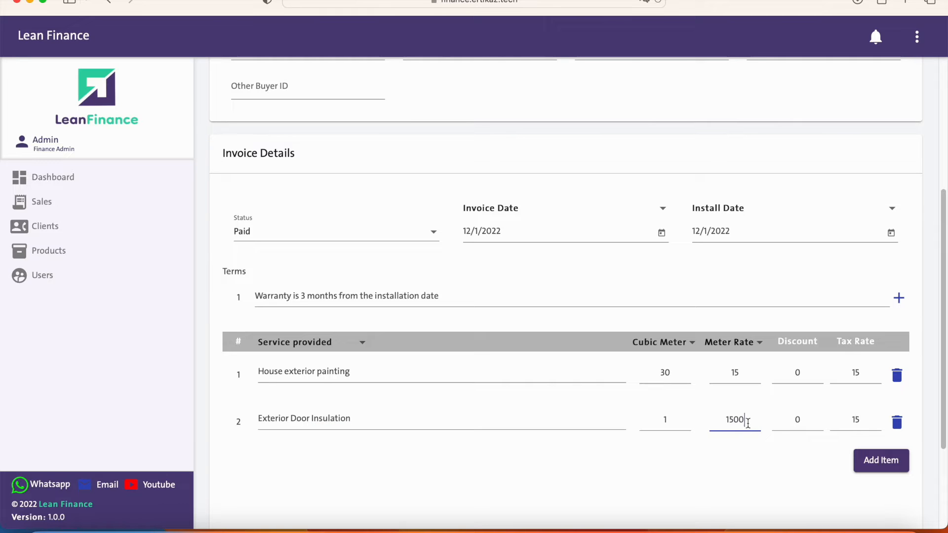
scroll(758, 426, "down", 3)
left_click(246, 447)
Preview the draft invoice, review its terms, buyer details, items and totals, and close the preview.
left_click(760, 308)
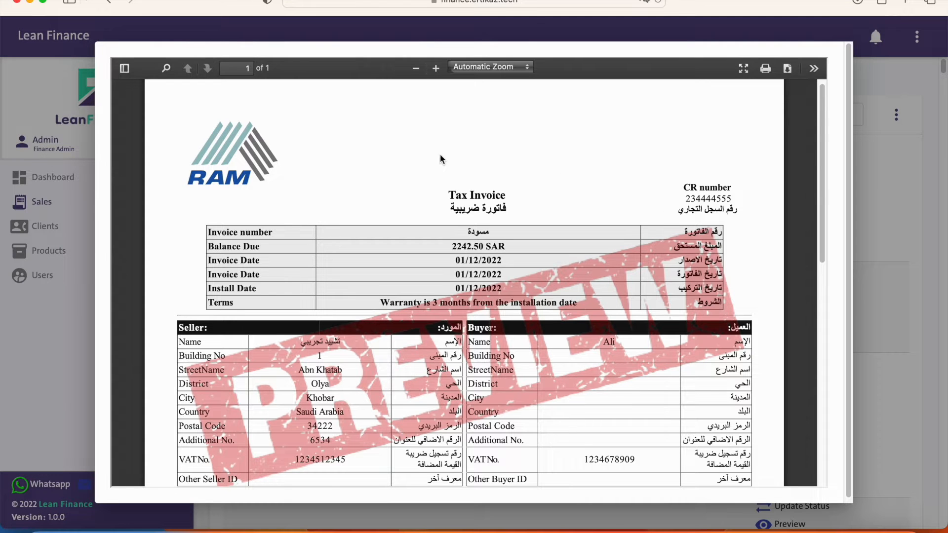
scroll(634, 266, "down", 2)
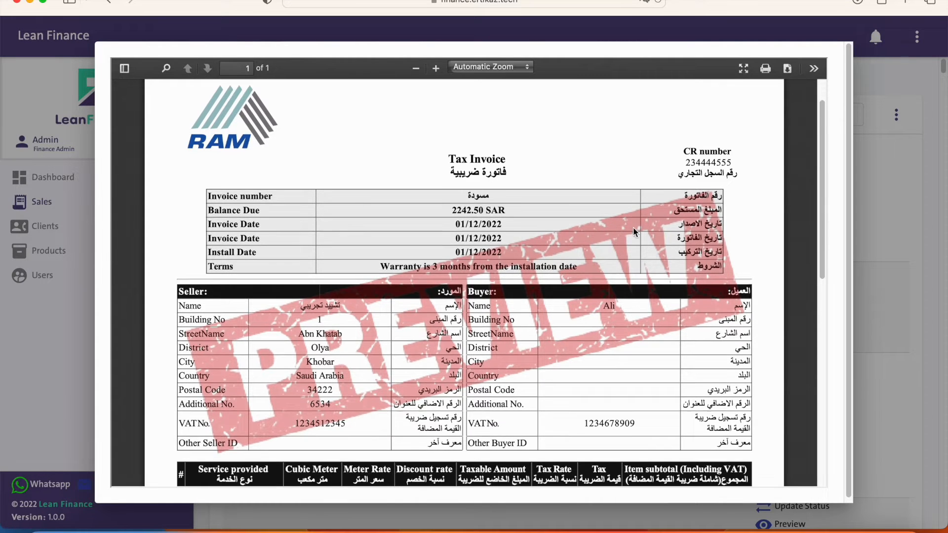
scroll(476, 221, "down", 2)
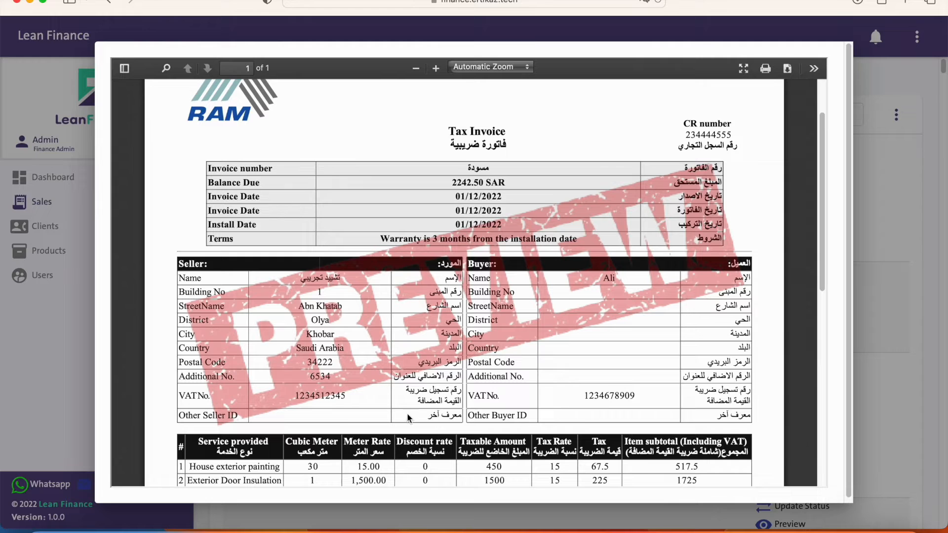
scroll(435, 328, "down", 5)
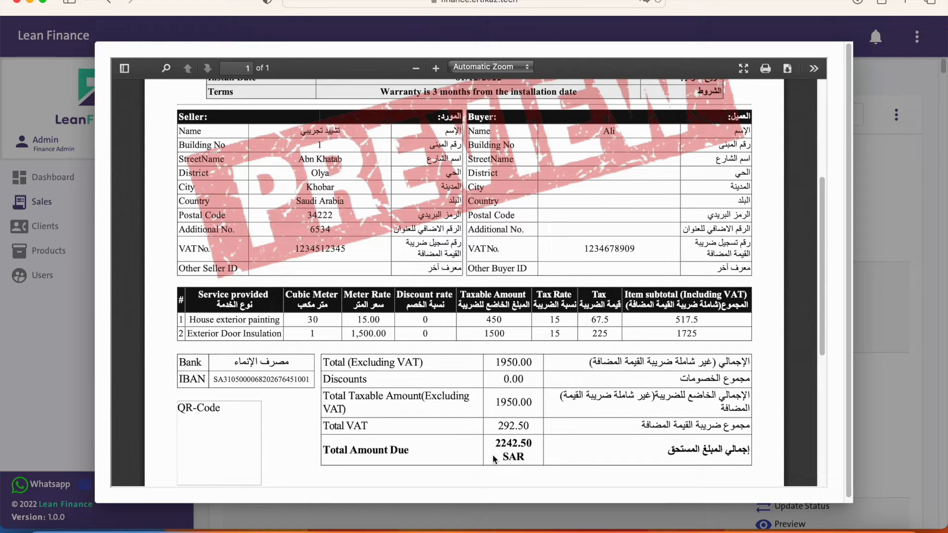
scroll(571, 416, "down", 3)
left_click(866, 322)
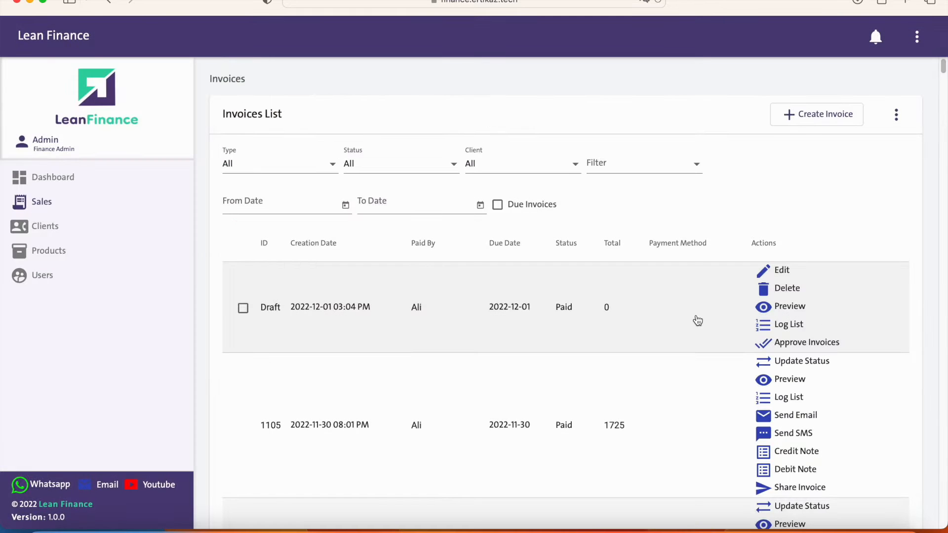
Approve the draft invoice and check the approved version in its preview.
left_click(781, 348)
left_click(780, 291)
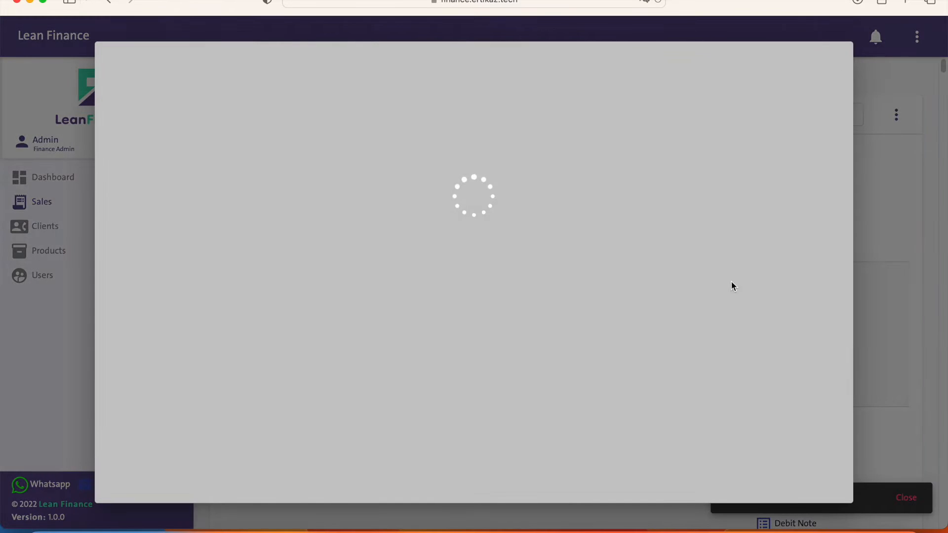
scroll(661, 286, "down", 3)
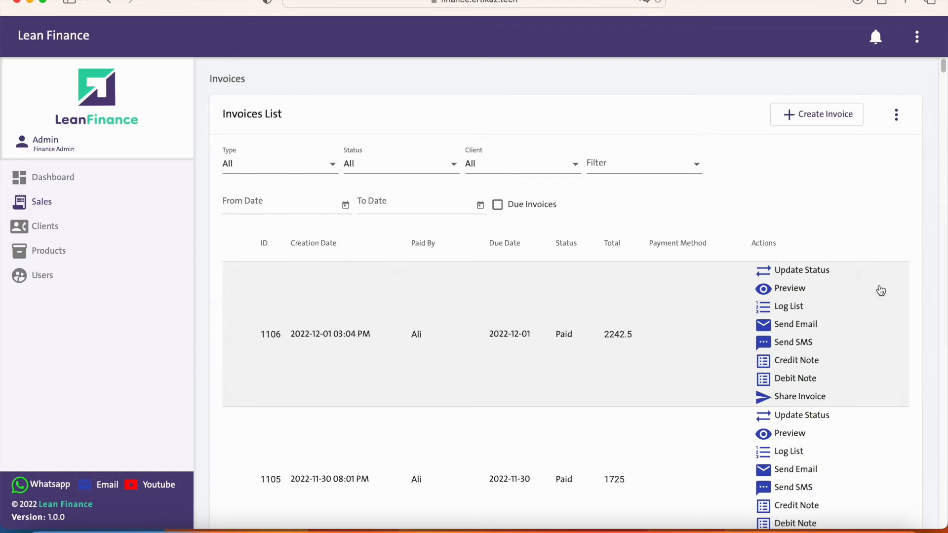
left_click(860, 292)
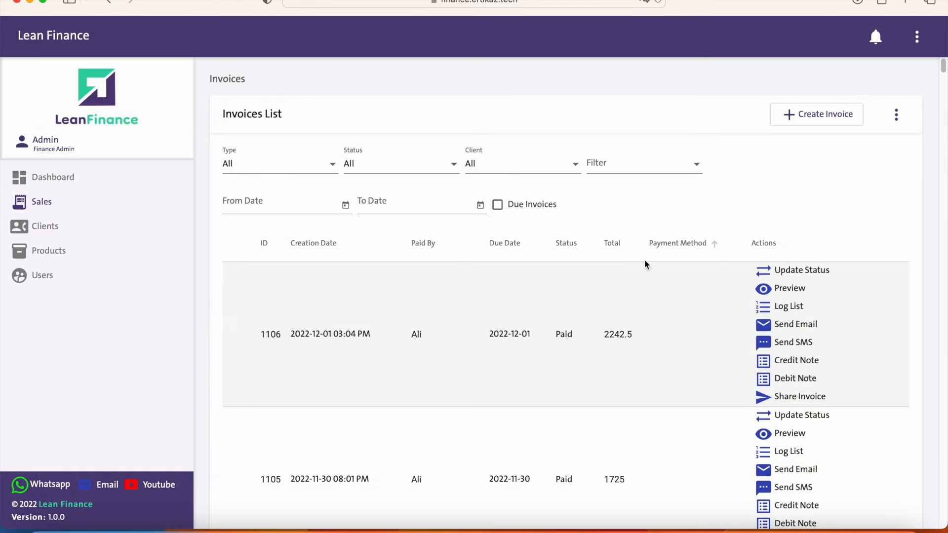
Look at the email and SMS sending options for the newest invoice without sending anything.
left_click(792, 330)
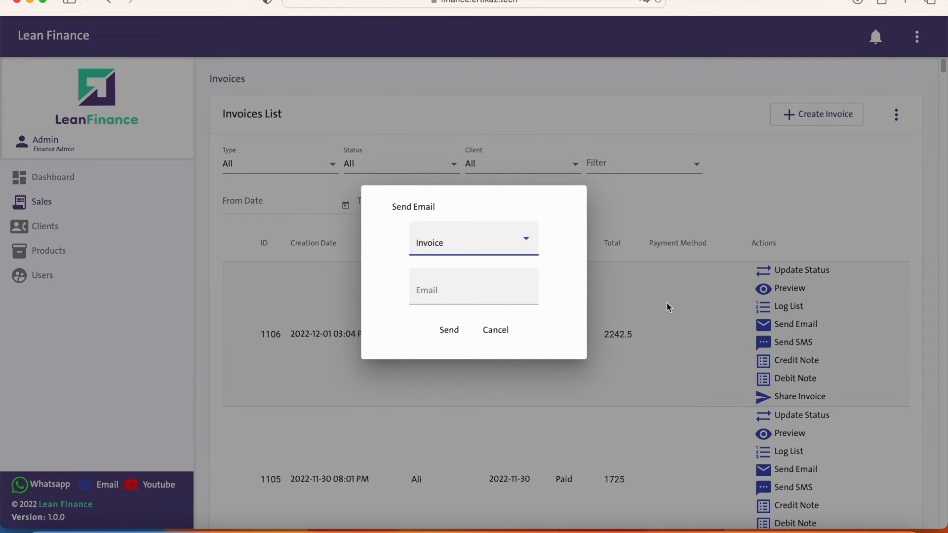
left_click(763, 348)
left_click(764, 351)
left_click(520, 290)
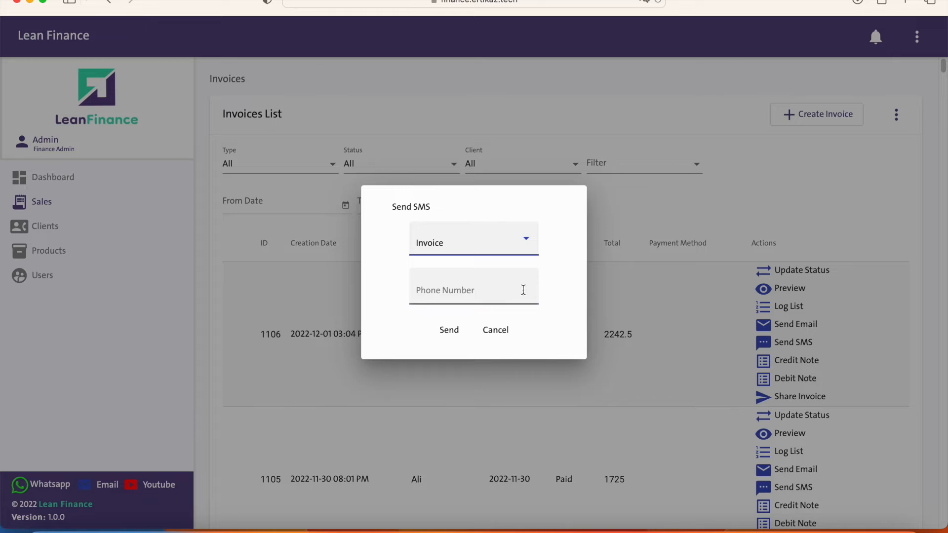
left_click(510, 338)
Copy the share link of the newest invoice and close the sharing options.
left_click(758, 398)
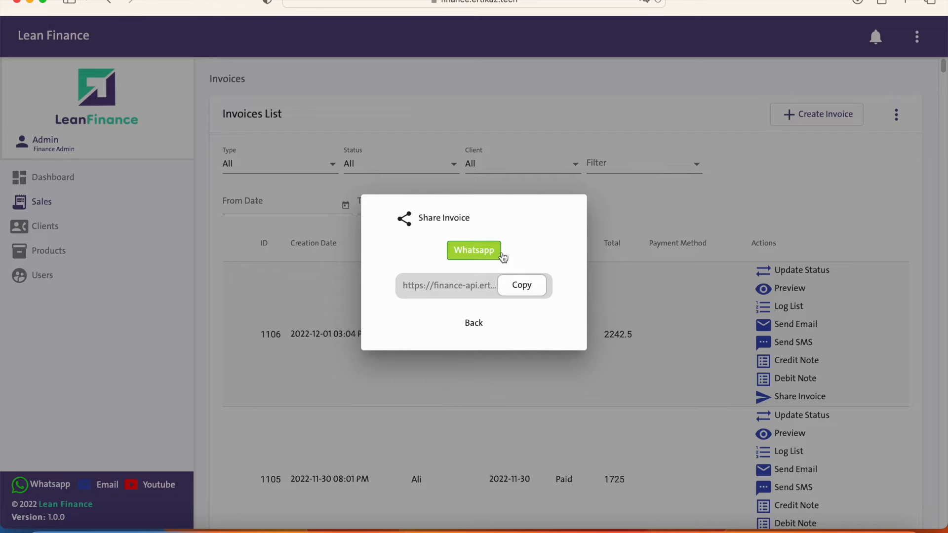
left_click(523, 289)
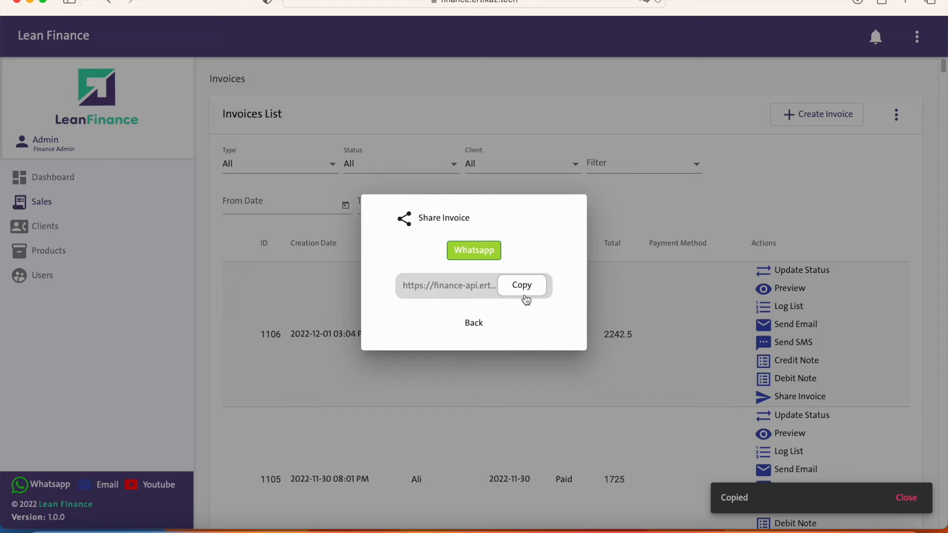
left_click(481, 329)
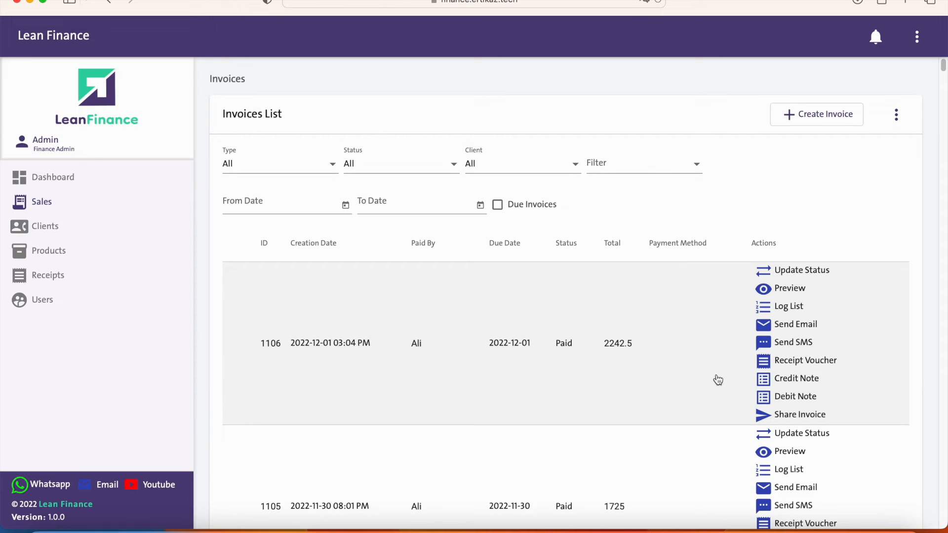
Create and save a receipt voucher for the newest invoice with cash/cheque number 356, date 01/12/2022 and bank SABBank.
left_click(804, 361)
left_click(867, 121)
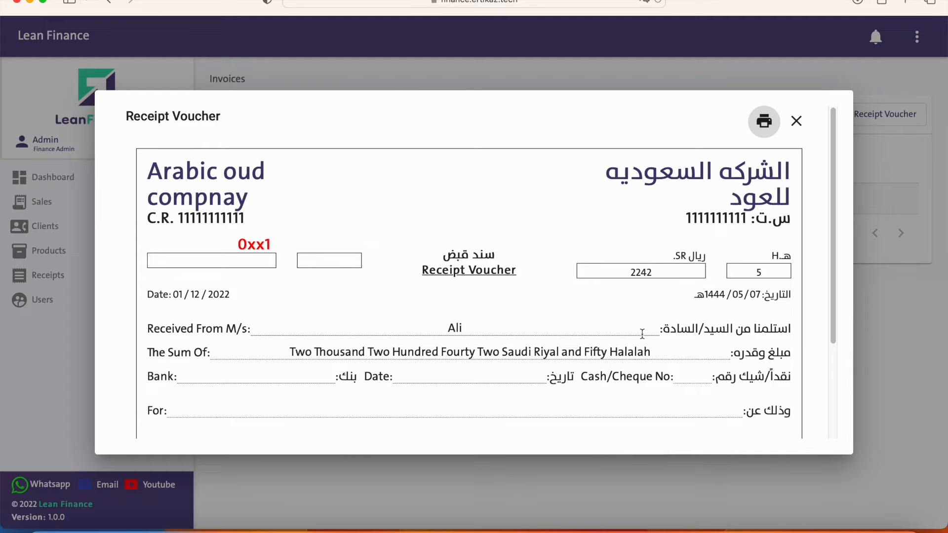
scroll(723, 292, "down", 5)
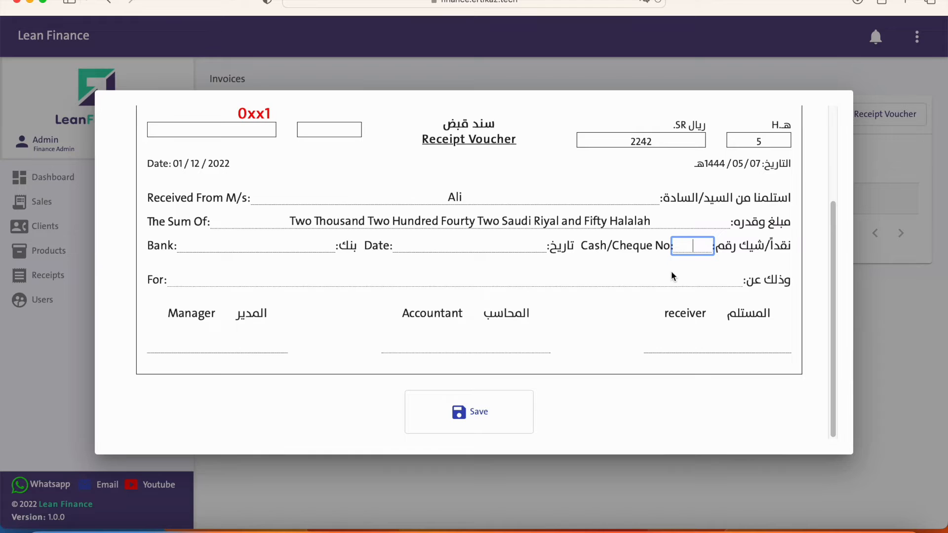
type("356")
left_click(509, 261)
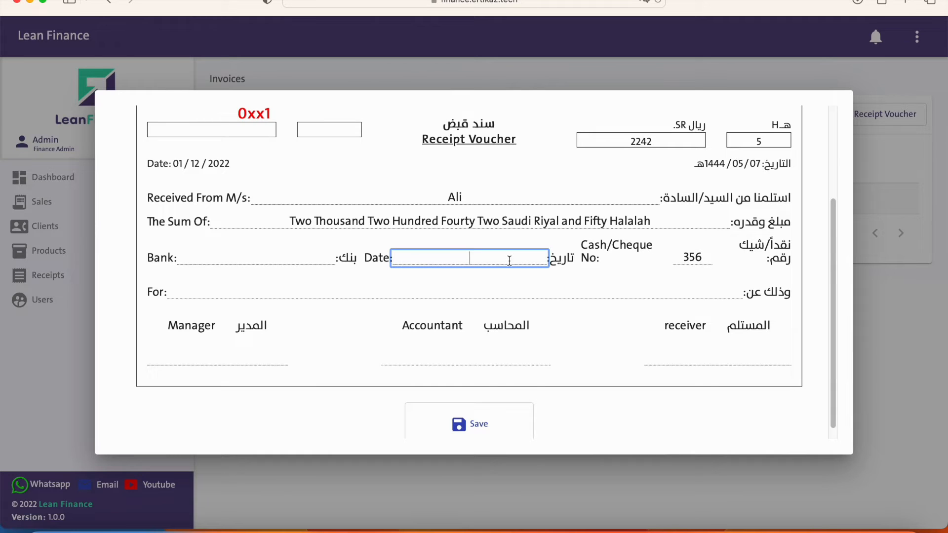
key("super+v")
left_click(323, 259)
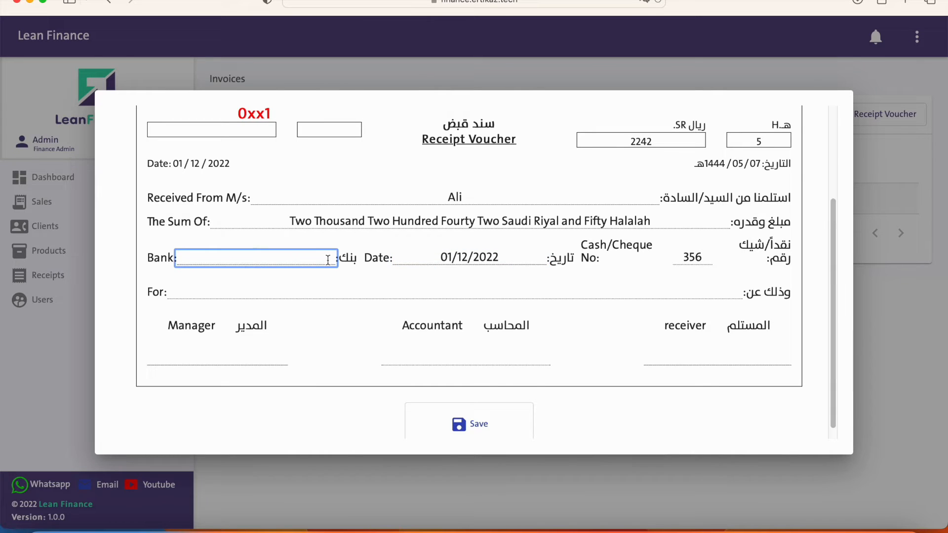
key("super+v")
left_click(469, 423)
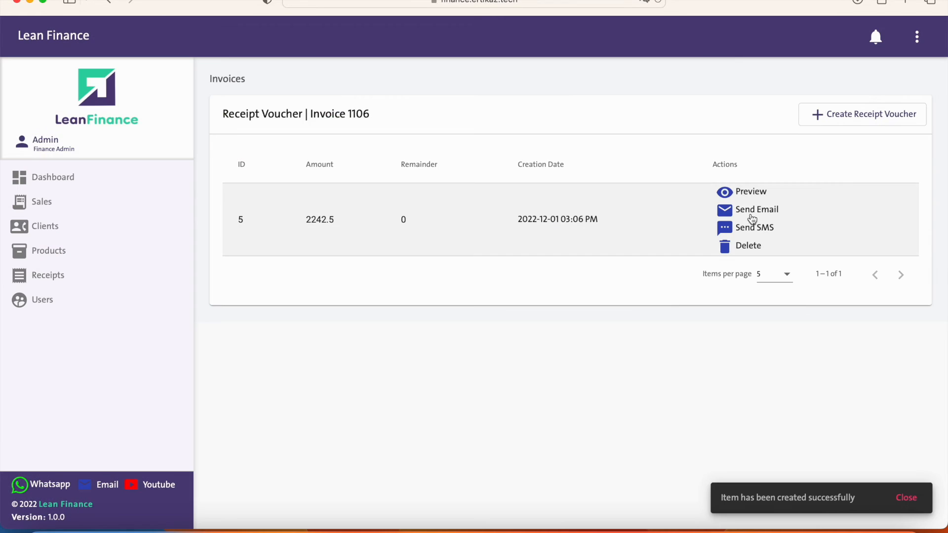
Preview the saved receipt voucher, look at its email and SMS sending options without sending anything, and return to the invoices list.
left_click(748, 194)
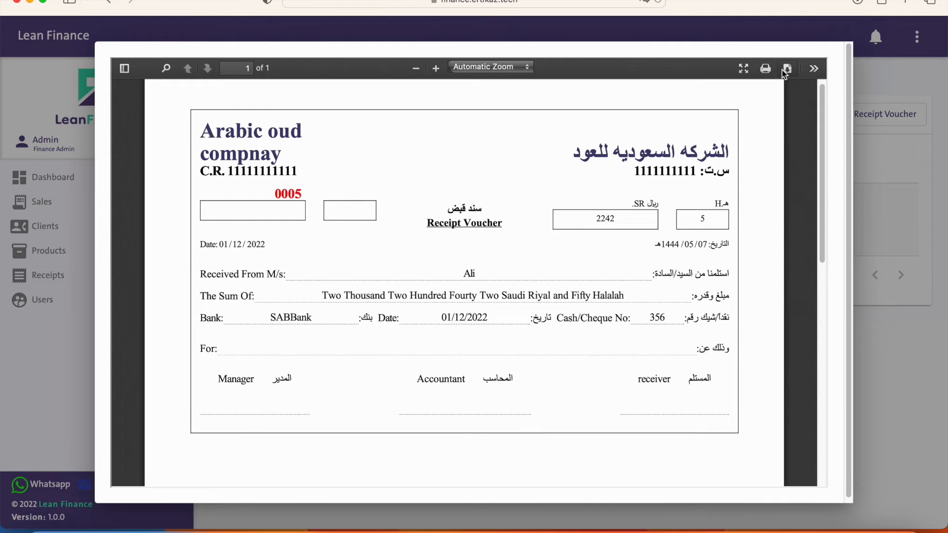
left_click(873, 183)
left_click(760, 211)
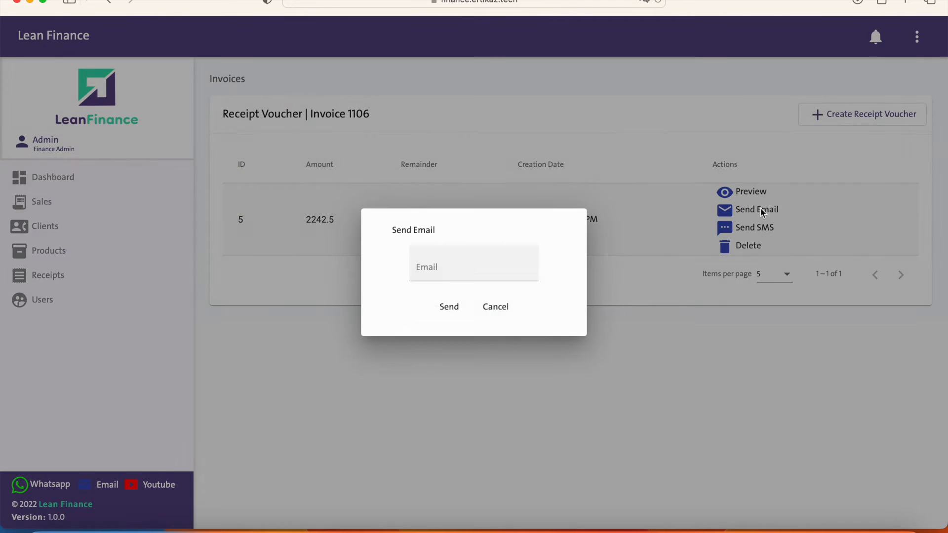
left_click(483, 320)
left_click(507, 304)
left_click(724, 230)
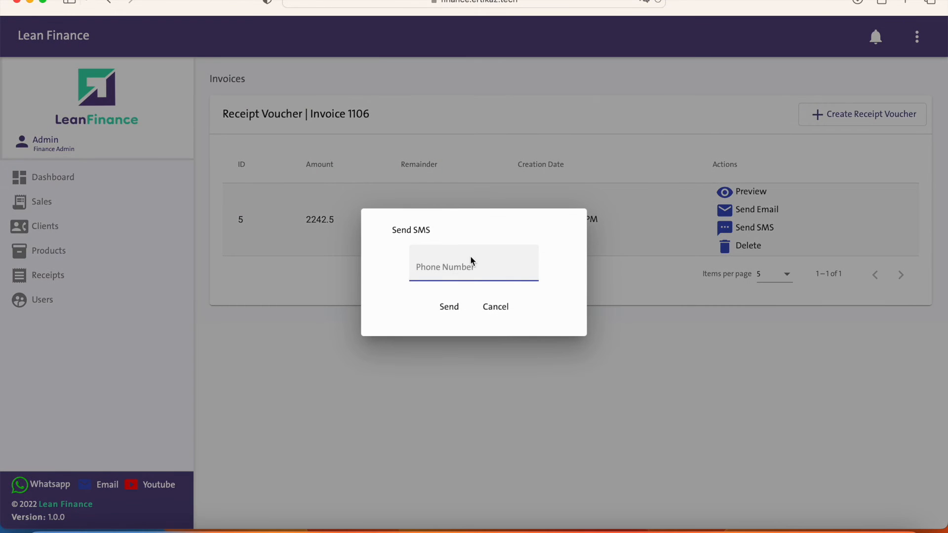
left_click(497, 309)
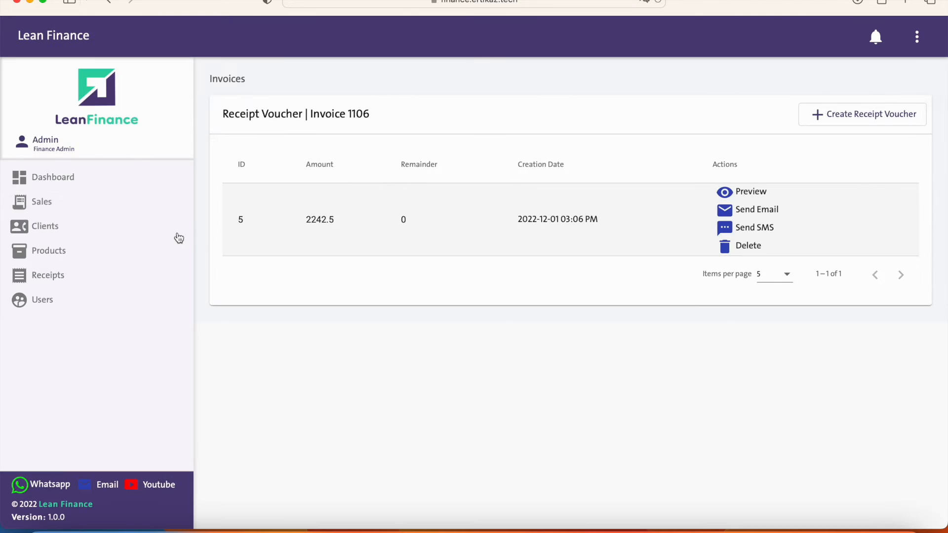
left_click(117, 210)
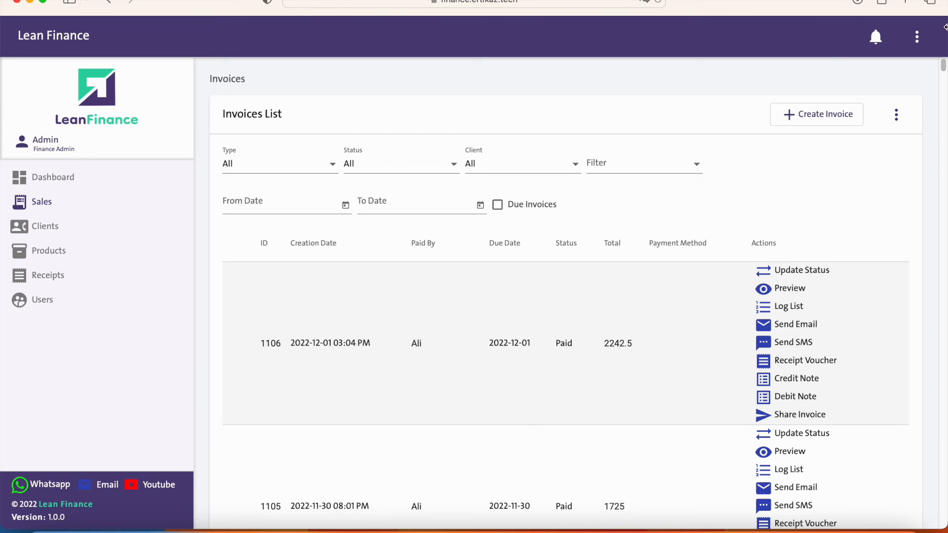
In the account settings, add the End Date name "Rent Due" with Arabic "استحقاق الاجار" and make Install Date the default.
left_click(916, 38)
left_click(908, 70)
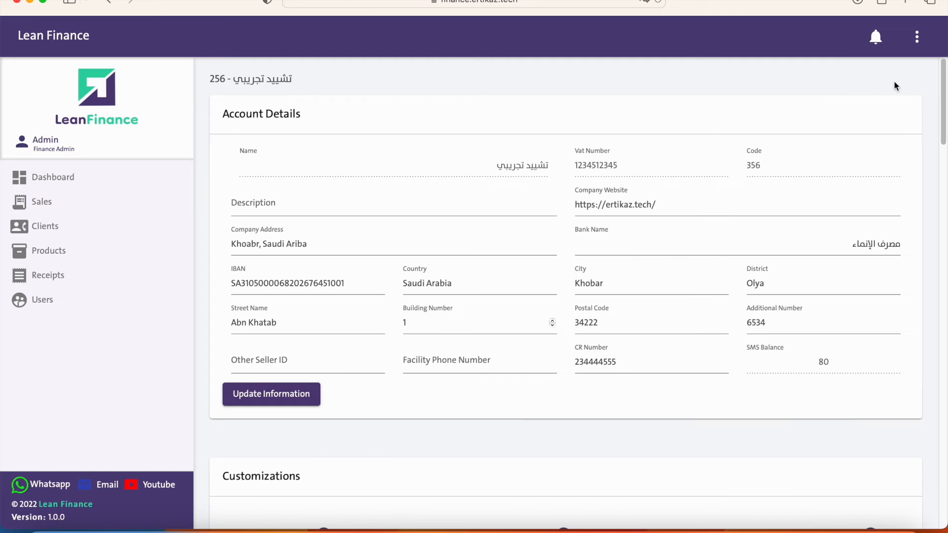
scroll(611, 218, "down", 10)
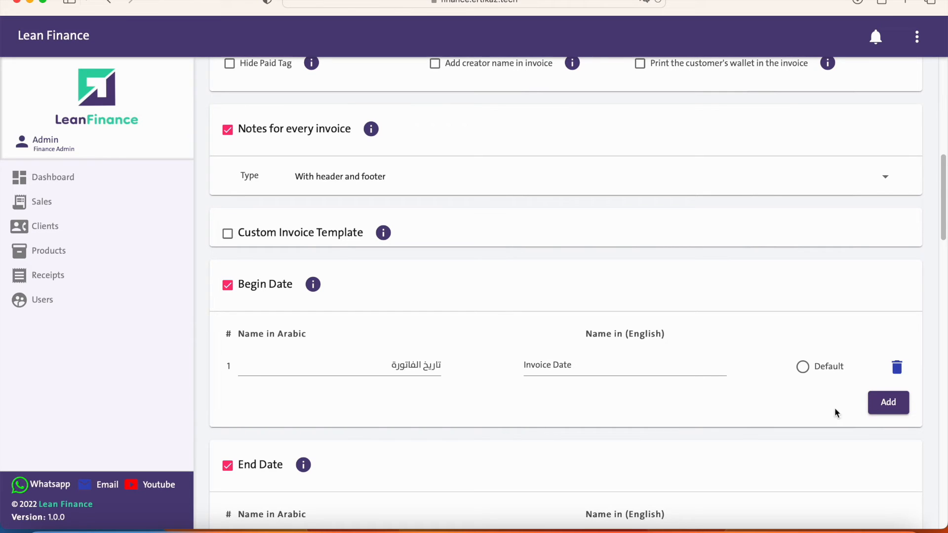
scroll(842, 408, "down", 5)
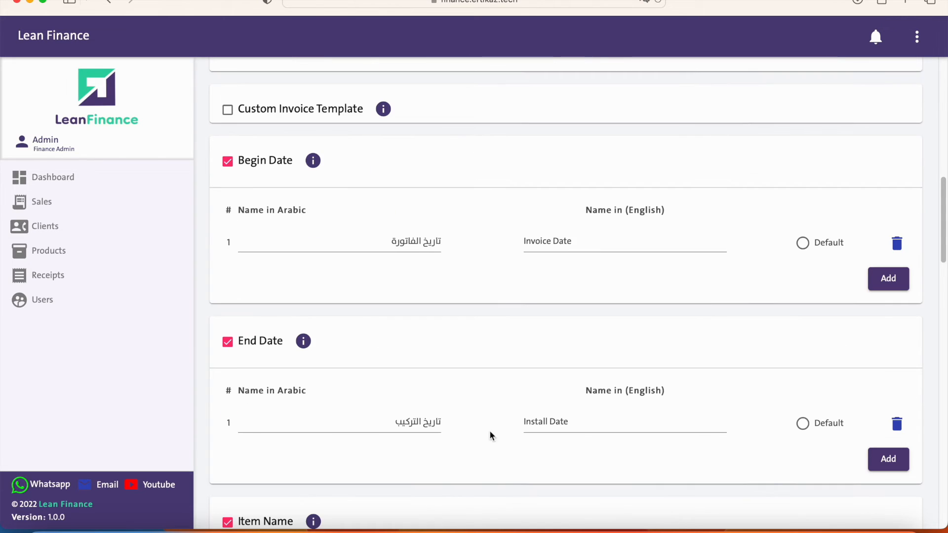
left_click(884, 463)
left_click(563, 467)
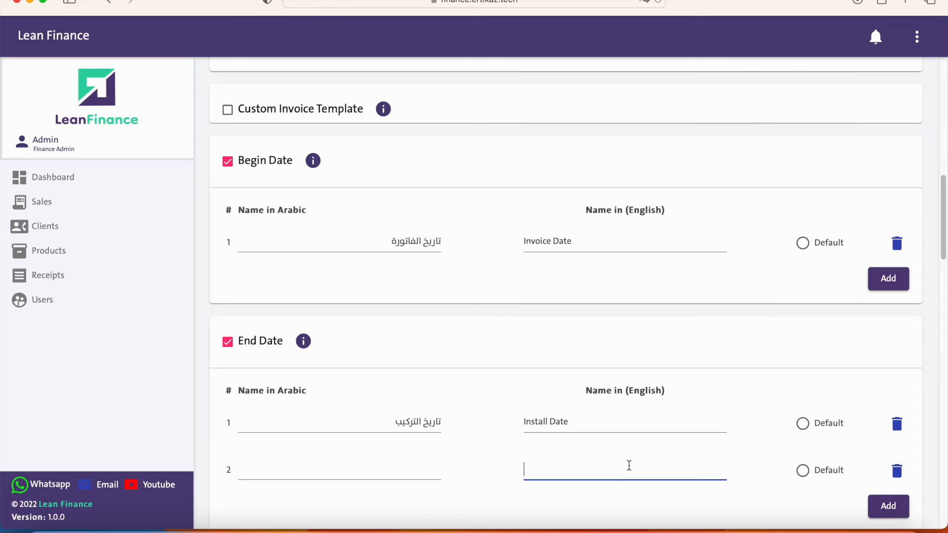
type("Rent Due")
left_click(414, 475)
type("استحقاق الاجار")
scroll(631, 393, "down", 3)
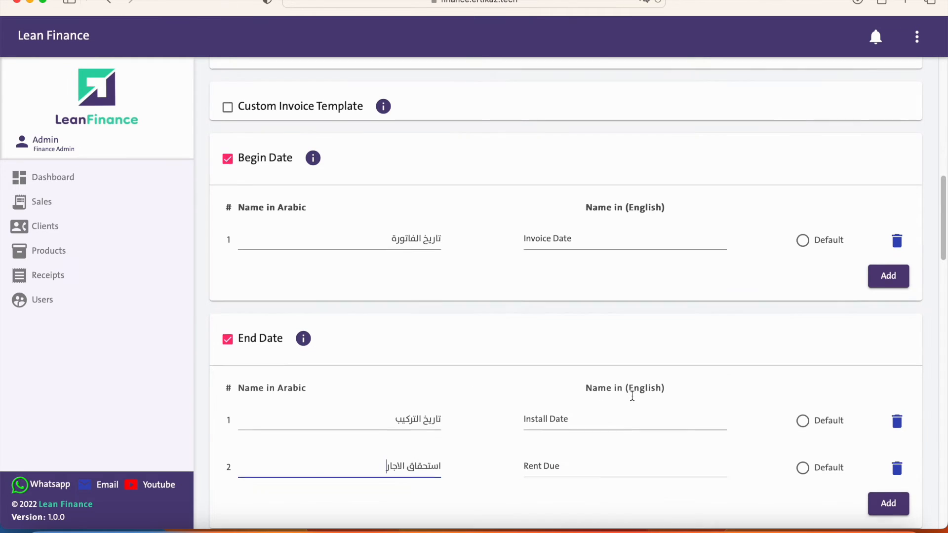
left_click(802, 314)
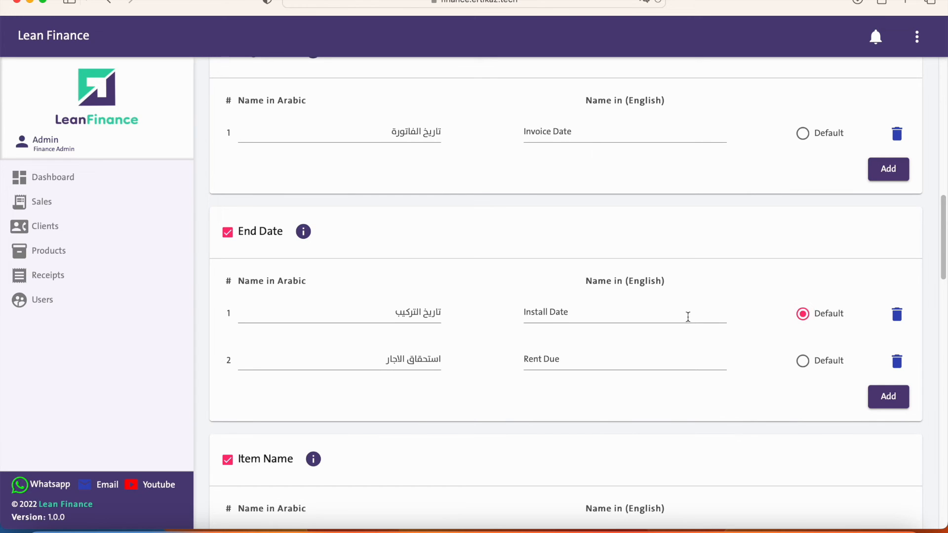
Add the Item Name entry "Close" with Arabic "بند" and make Service provided the default item name.
scroll(690, 317, "down", 5)
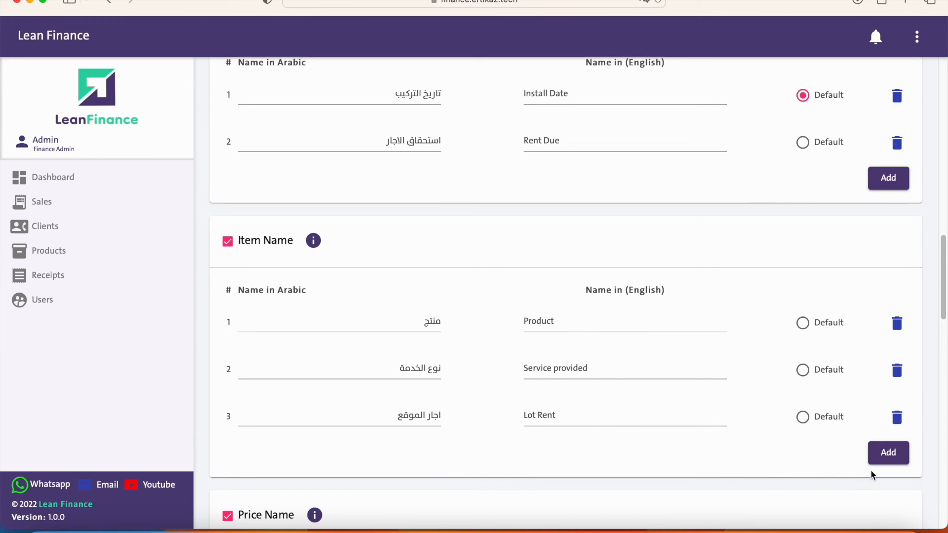
left_click(888, 453)
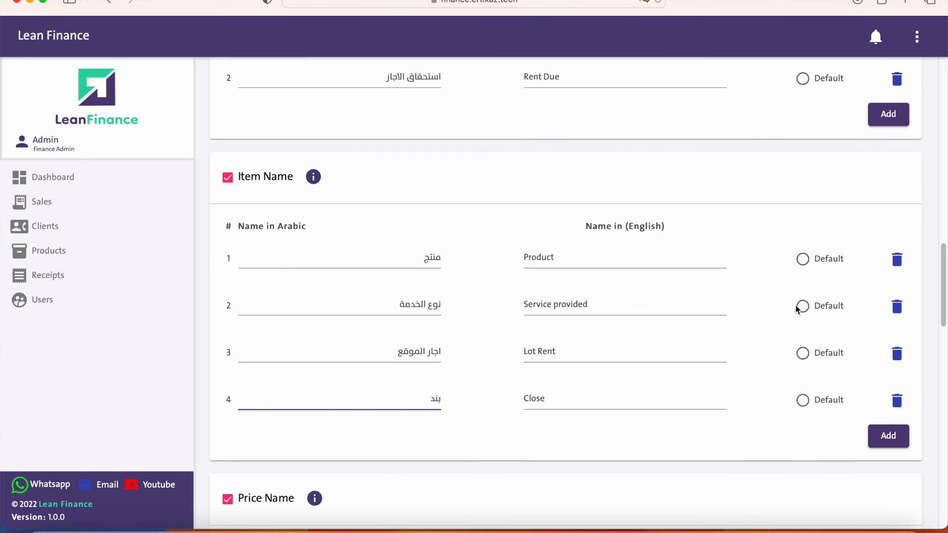
left_click(799, 307)
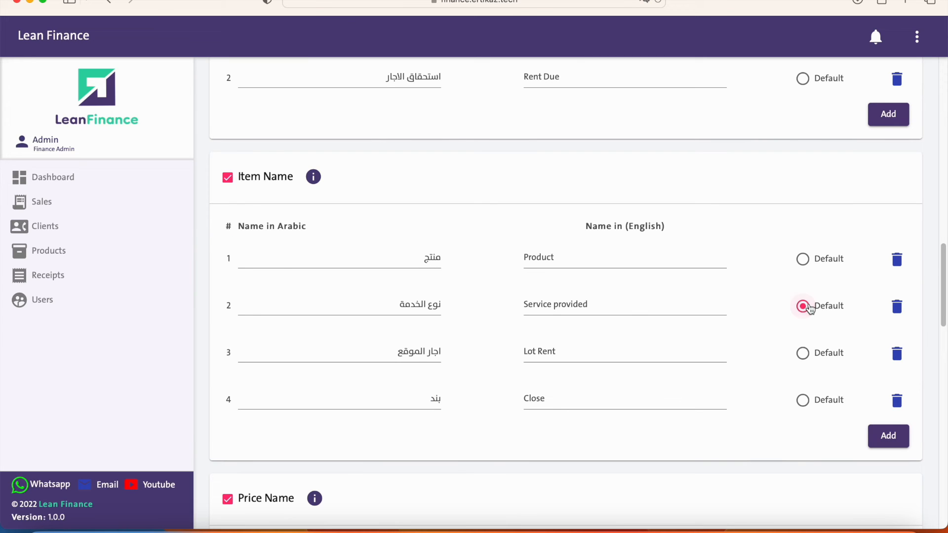
Enable the condationName customization and update the account information.
scroll(819, 328, "down", 5)
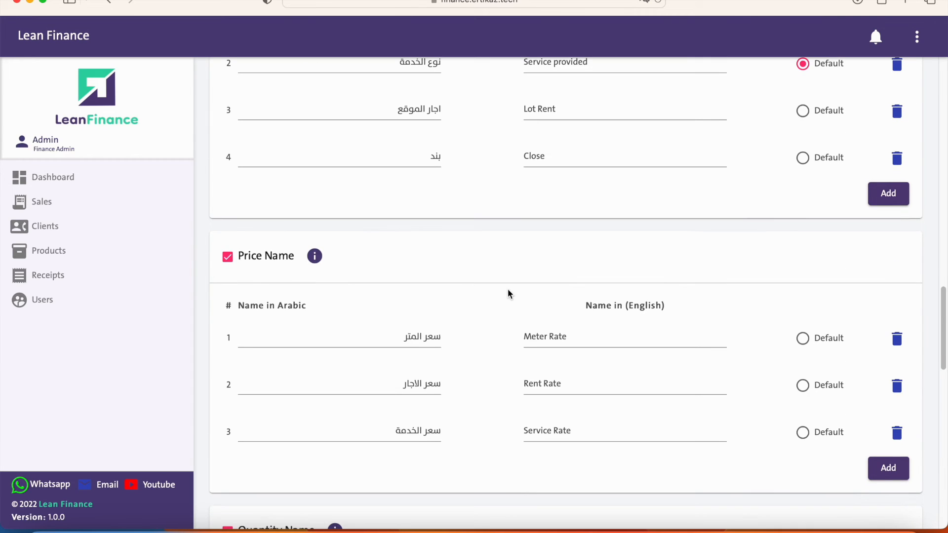
scroll(607, 334, "down", 3)
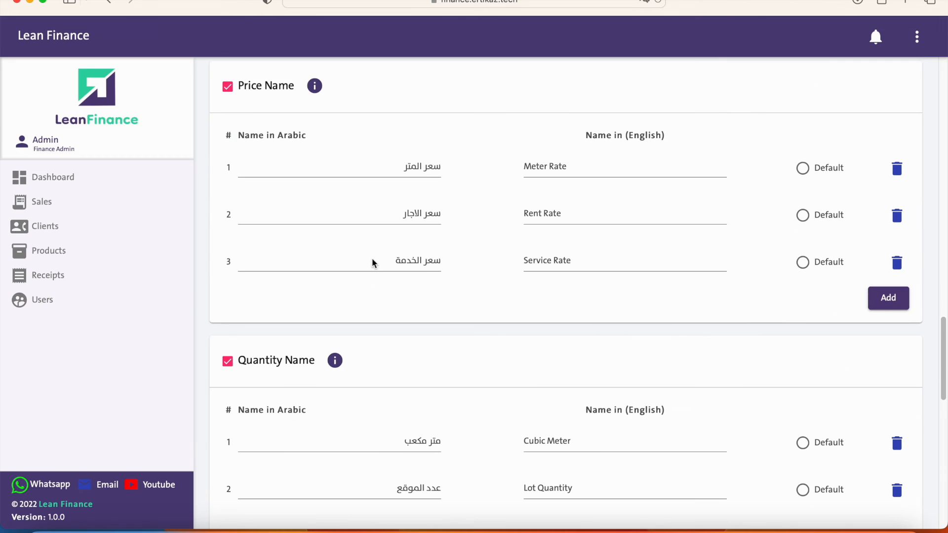
scroll(553, 294, "down", 5)
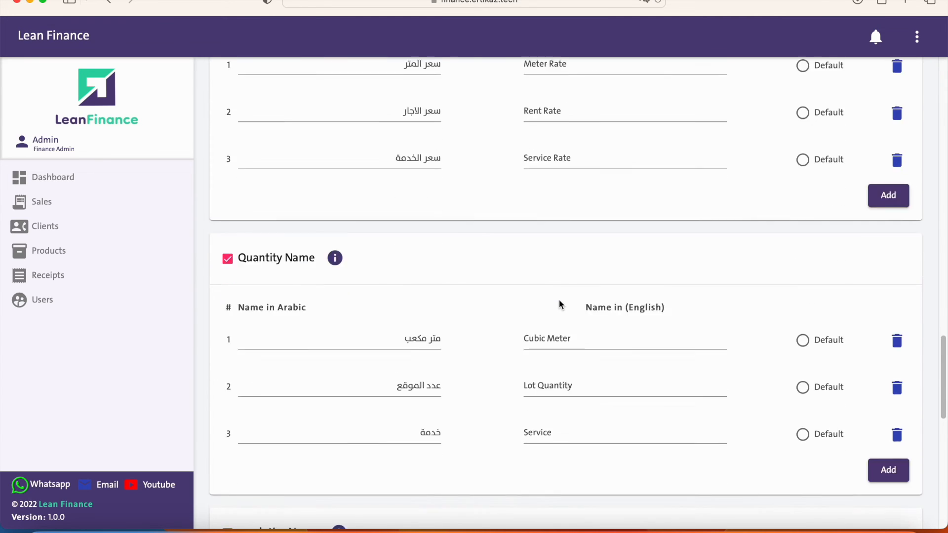
scroll(611, 307, "down", 2)
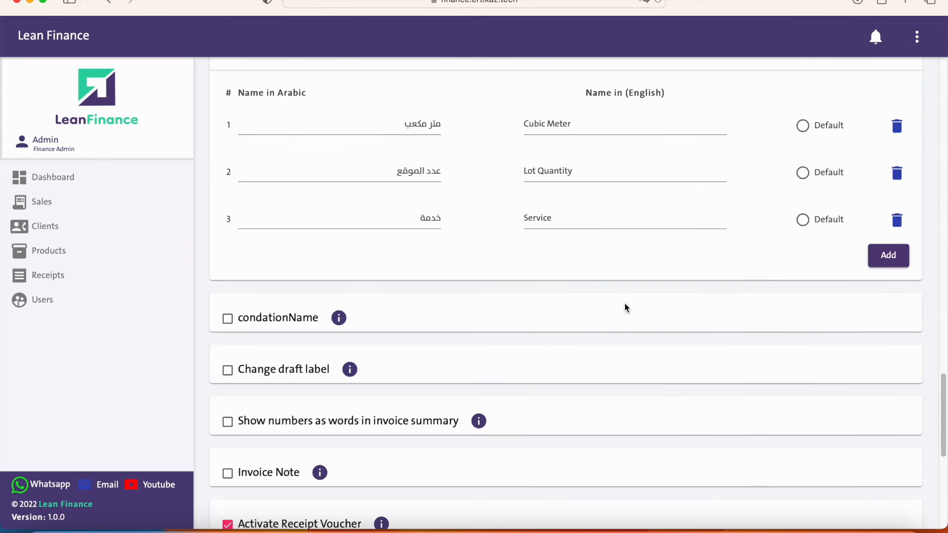
left_click(222, 319)
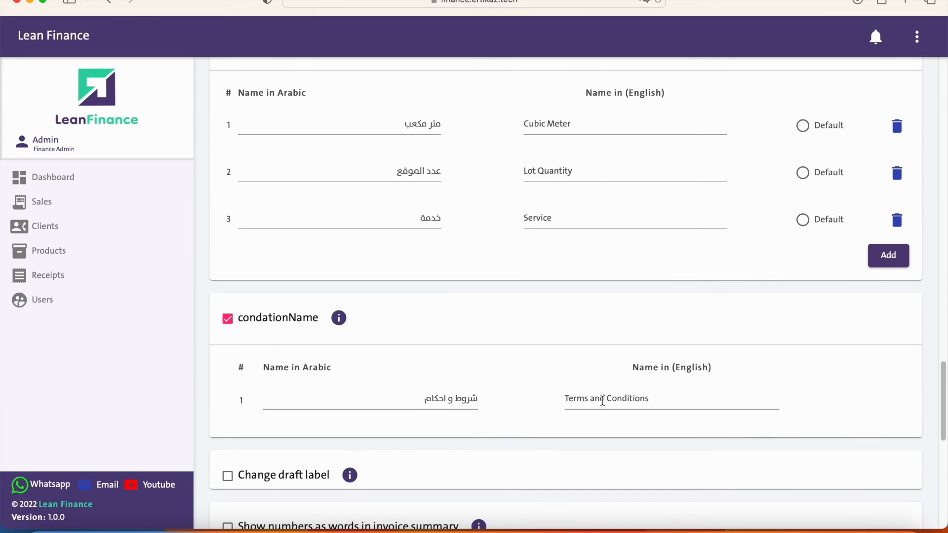
scroll(761, 370, "down", 8)
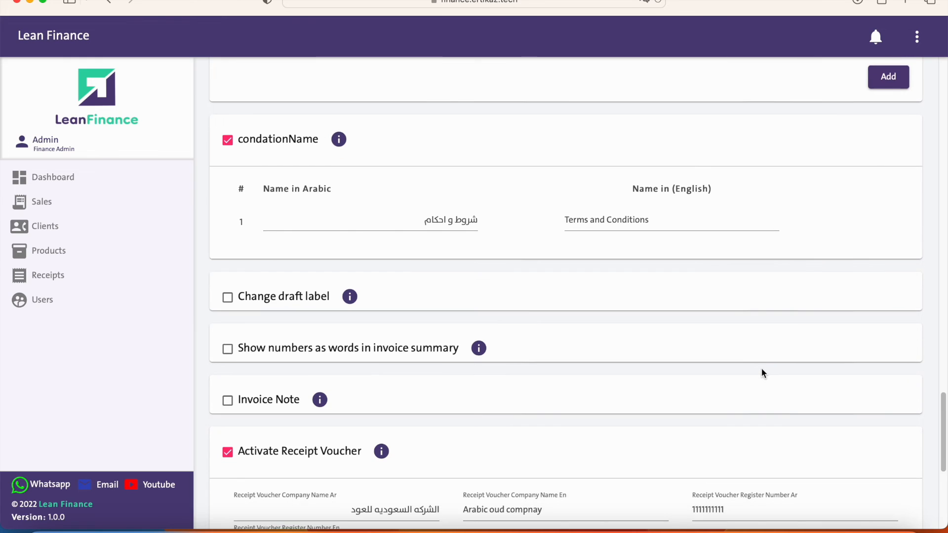
scroll(747, 364, "down", 2)
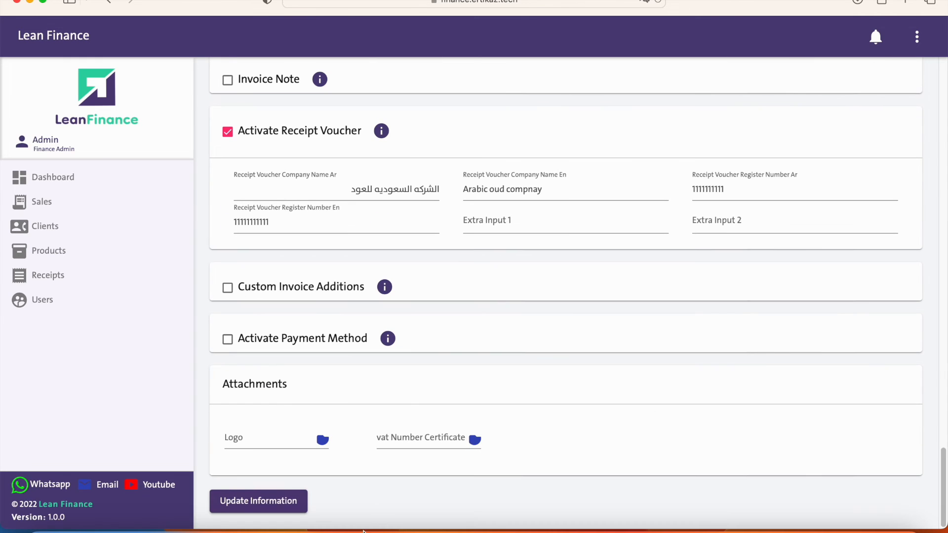
left_click(296, 503)
Start a new invoice and choose the existing individual client as the payer.
left_click(114, 210)
left_click(824, 116)
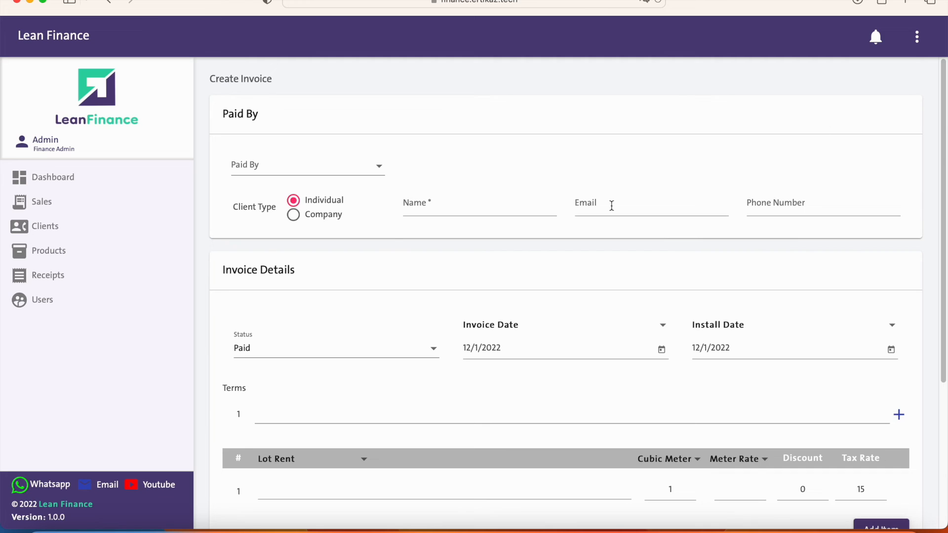
left_click(315, 164)
left_click(317, 217)
left_click(326, 202)
scroll(455, 236, "down", 5)
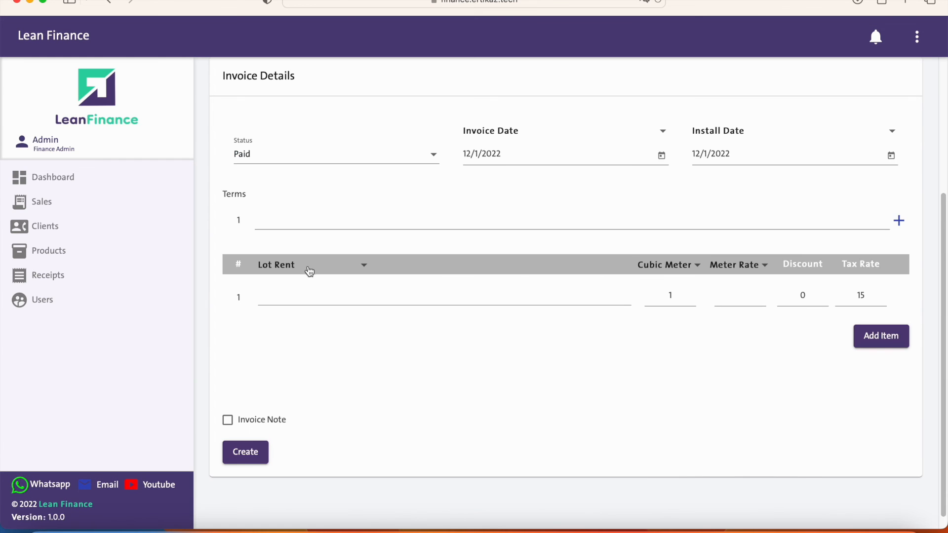
Look through the available item name and end date name choices in the invoice form.
left_click(332, 271)
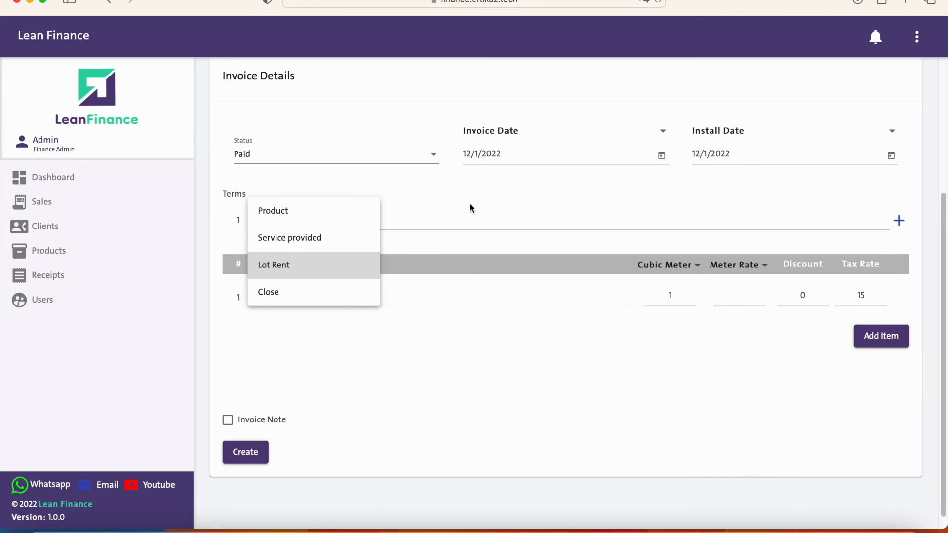
left_click(362, 266)
left_click(857, 136)
left_click(782, 164)
left_click(876, 136)
left_click(740, 102)
Set the item heading to Service provided, enter House exterior painting with a quantity of 100, and create the invoice.
left_click(313, 275)
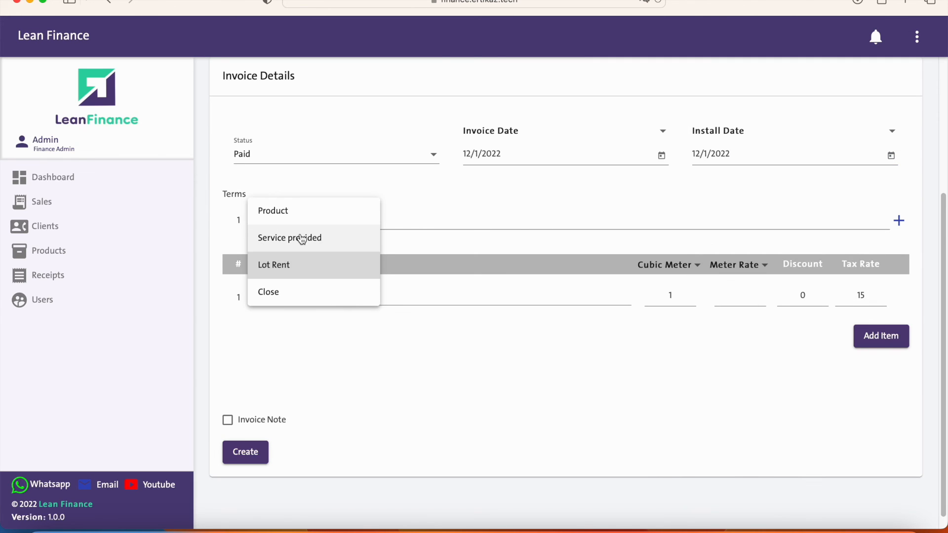
left_click(320, 239)
left_click(400, 290)
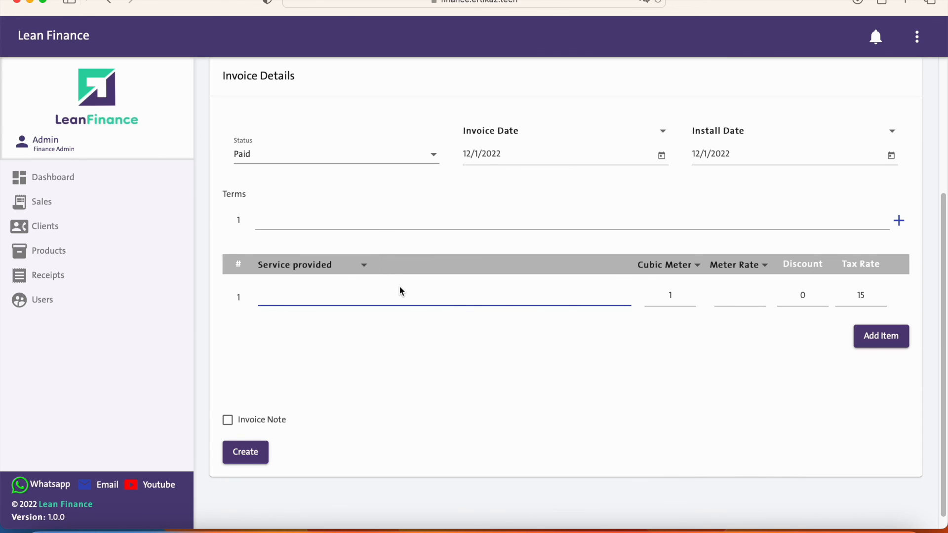
type("H")
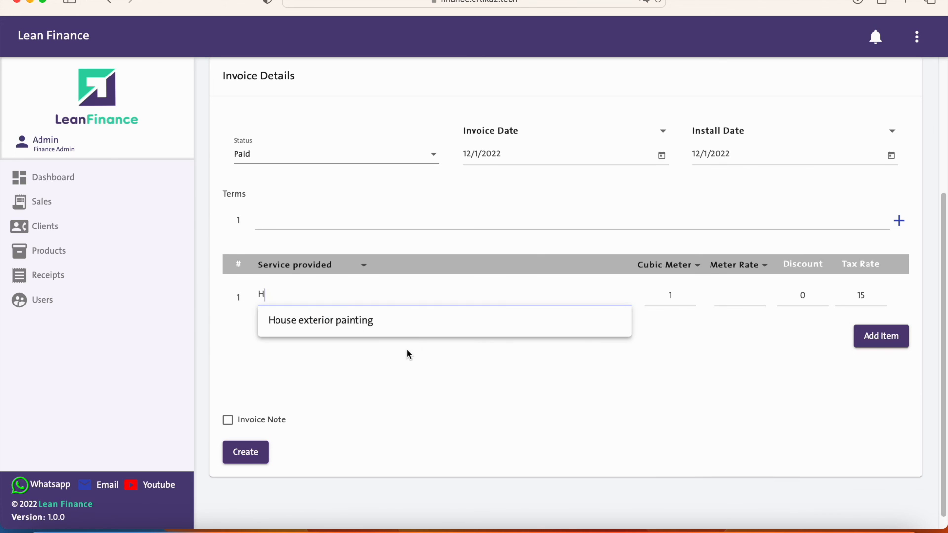
left_click(418, 332)
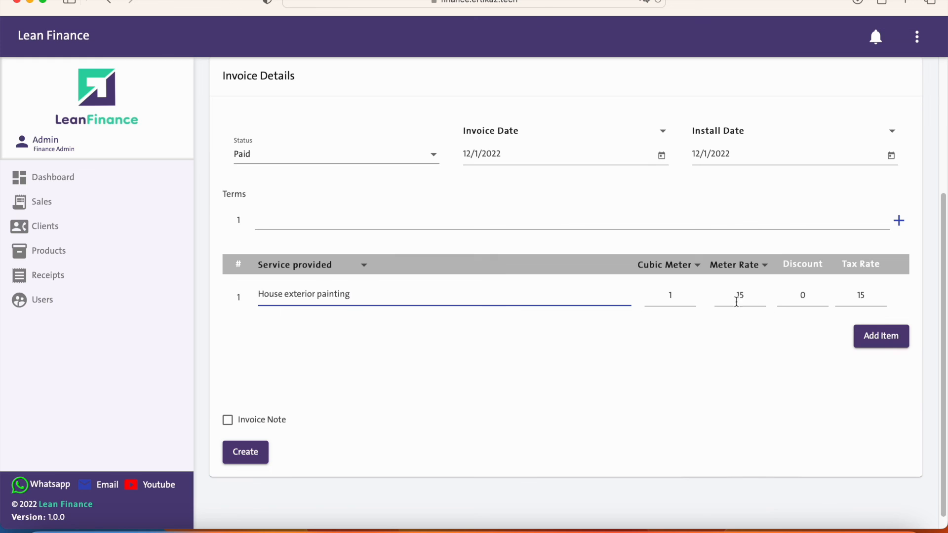
double_click(662, 299)
type("100")
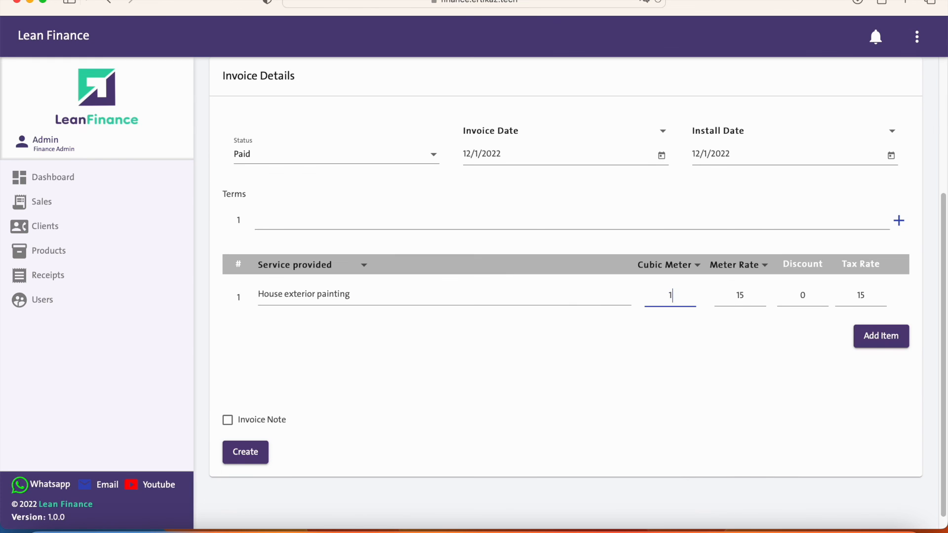
left_click(259, 452)
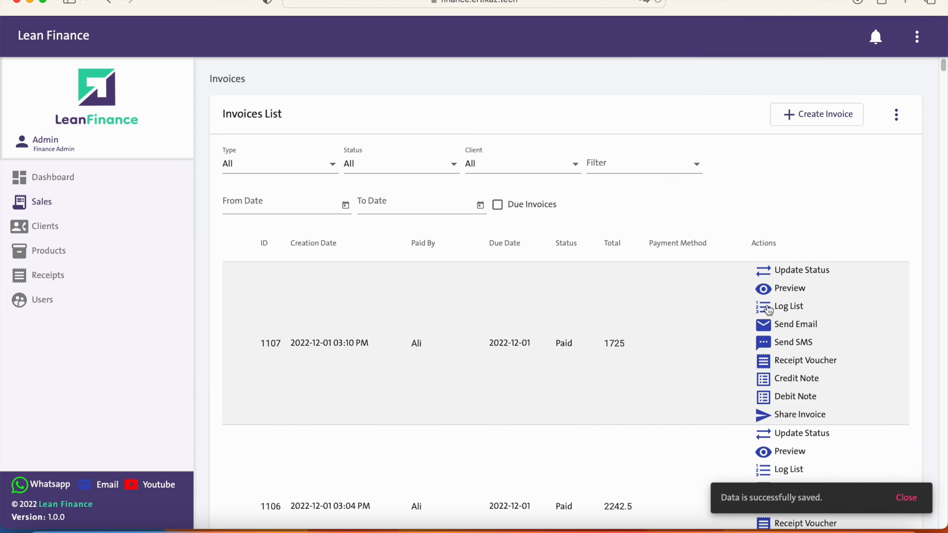
Preview the newly created invoice and examine its dates, terms label, item table and totals.
left_click(759, 284)
scroll(502, 233, "down", 2)
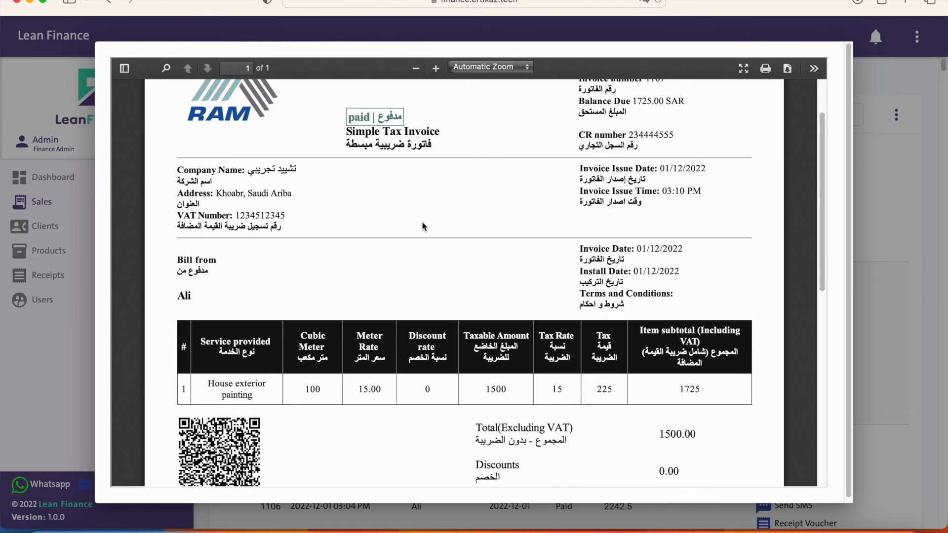
scroll(540, 322, "down", 5)
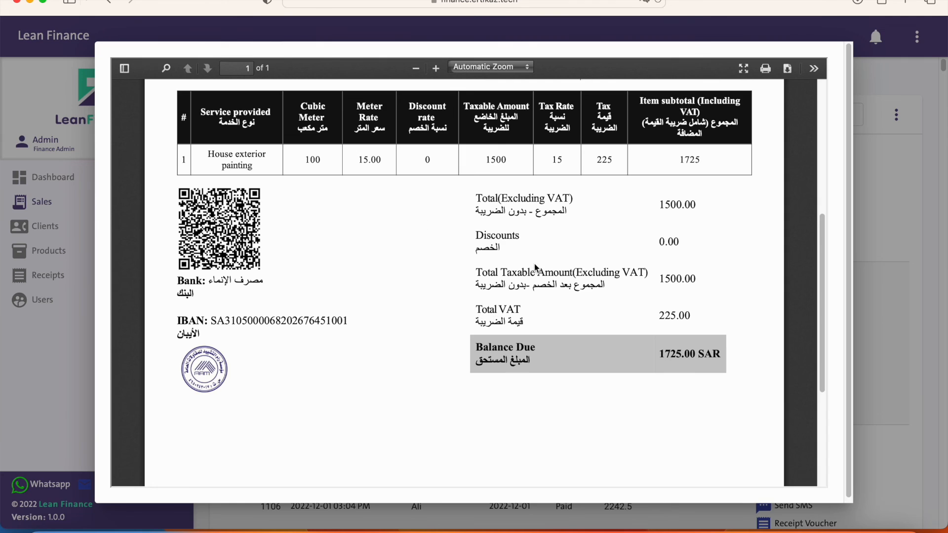
scroll(534, 263, "up", 4)
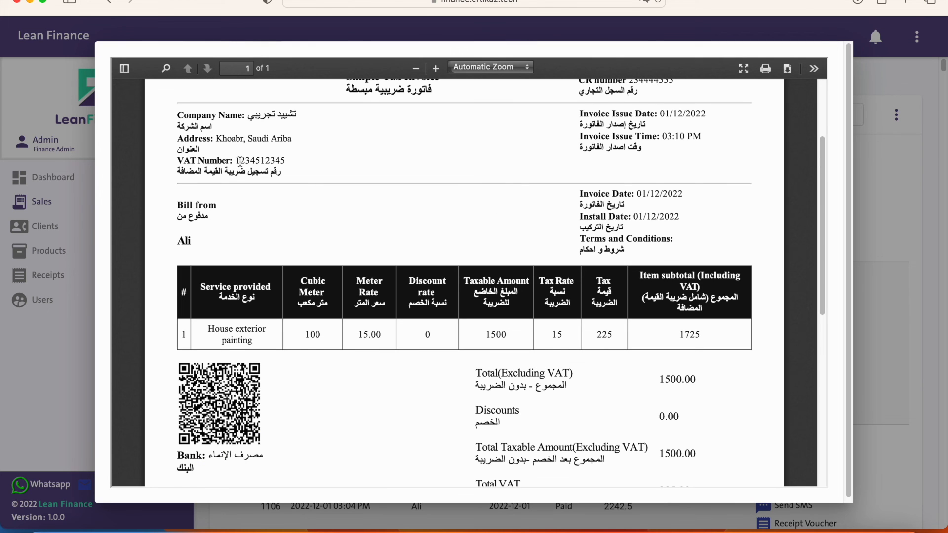